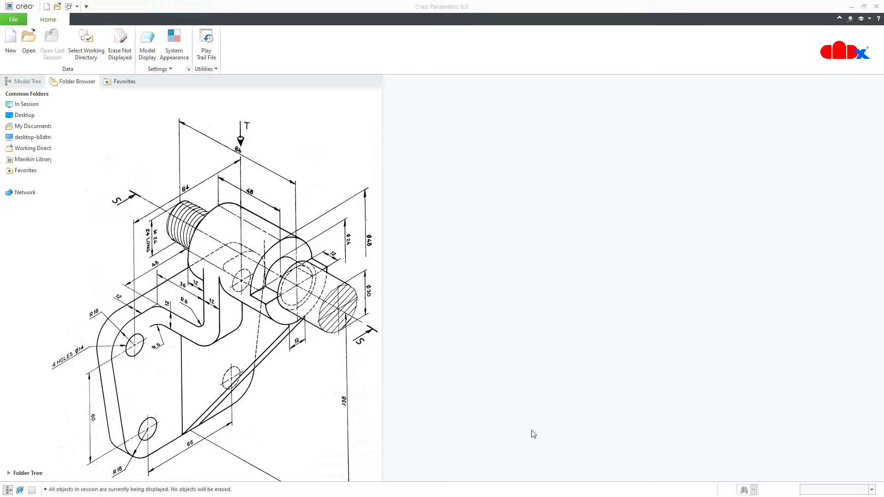
Create a new solid part with the default name PRT0001 and start an extrusion
left_click(11, 46)
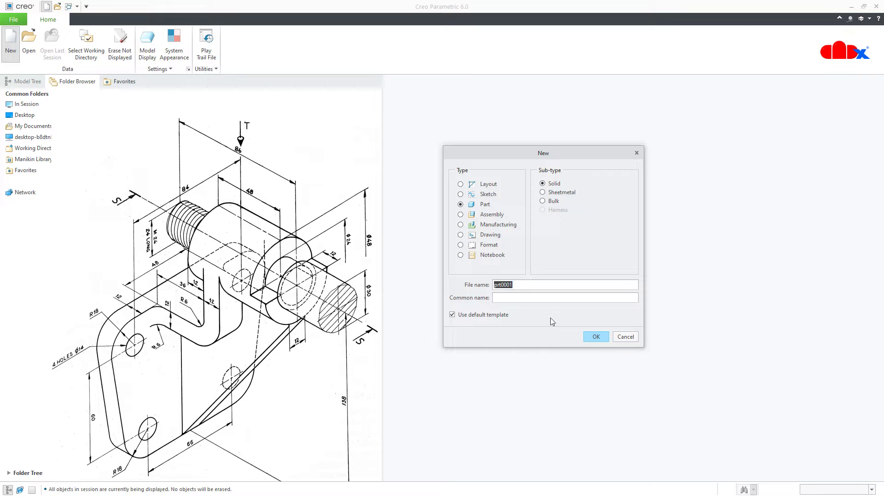
left_click(595, 338)
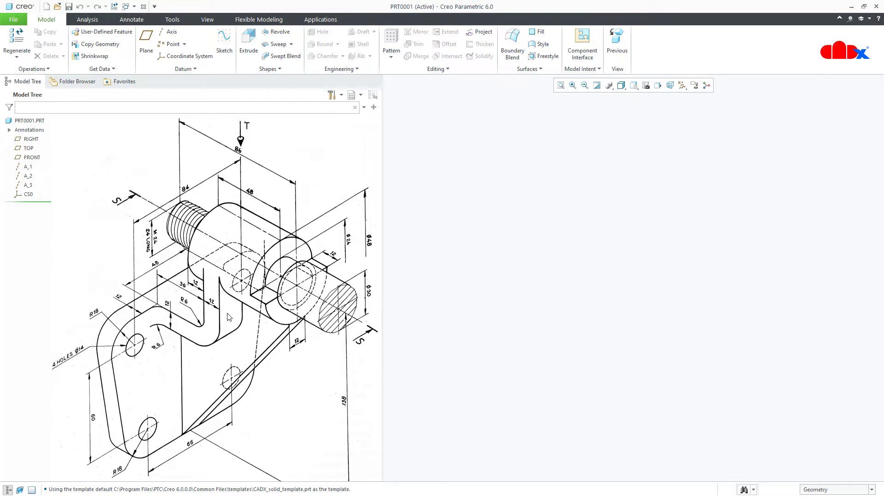
left_click(247, 49)
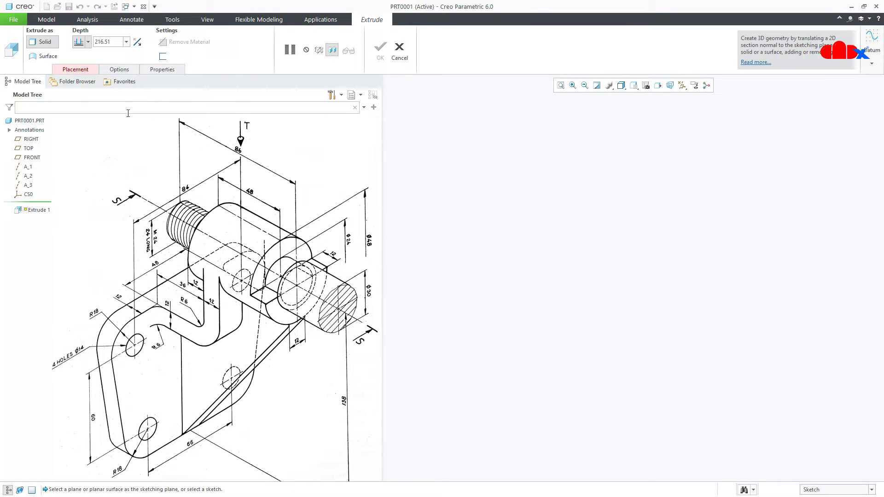
Sketch on the RIGHT plane and place a vertical centerline through the origin
left_click(40, 141)
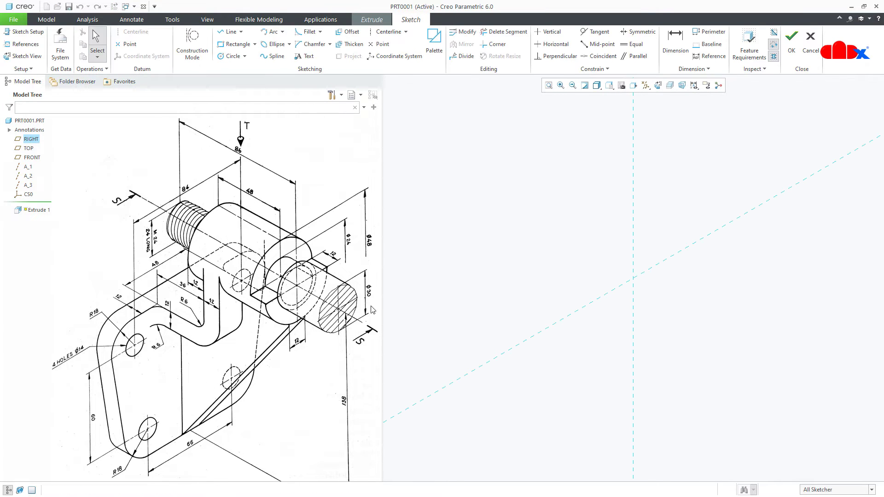
right_click(499, 341)
left_click(571, 357)
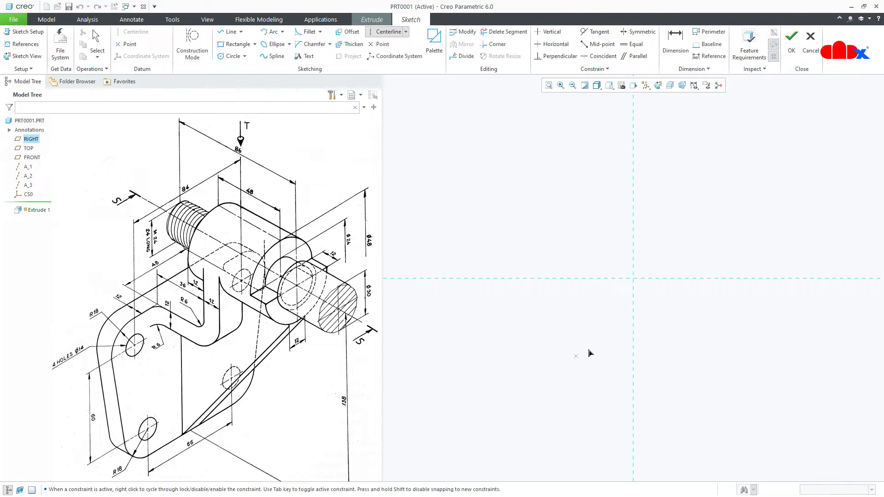
left_click(632, 360)
middle_click(669, 340)
Draw the half profile: top line, sloped side and bottom line back to the centerline
right_click(669, 341)
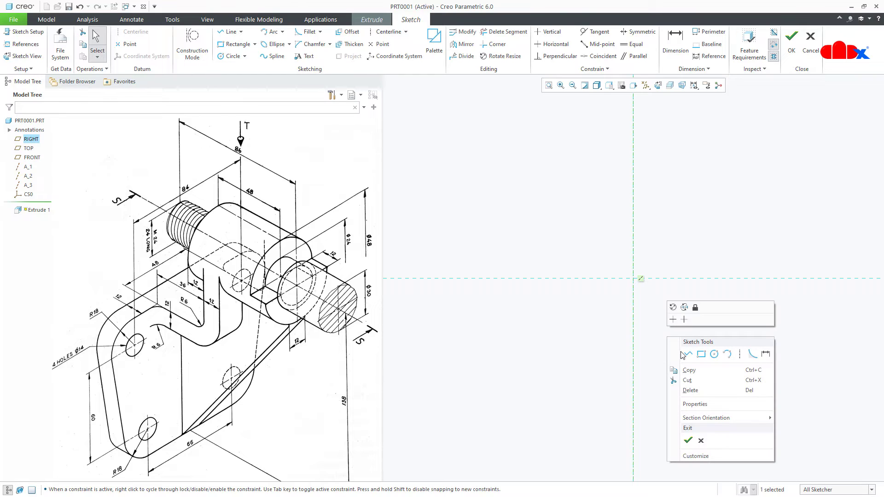
left_click(682, 355)
left_click(633, 279)
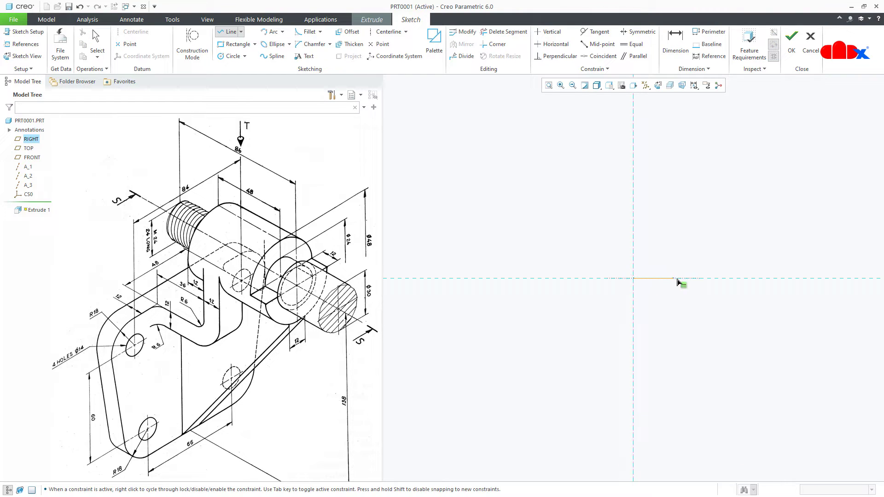
left_click(692, 278)
left_click(670, 368)
left_click(634, 369)
middle_click(661, 386)
middle_click(662, 387)
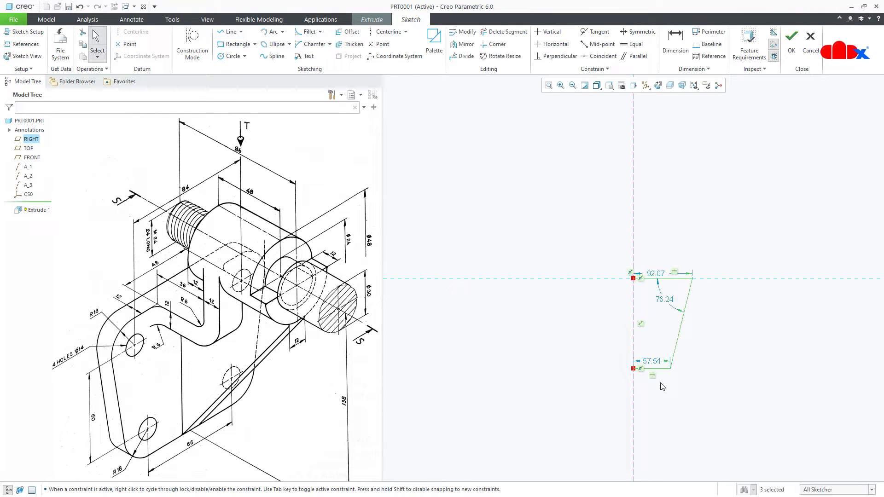
Fillet the top and bottom corners and constrain the two radii equal
right_click(662, 387)
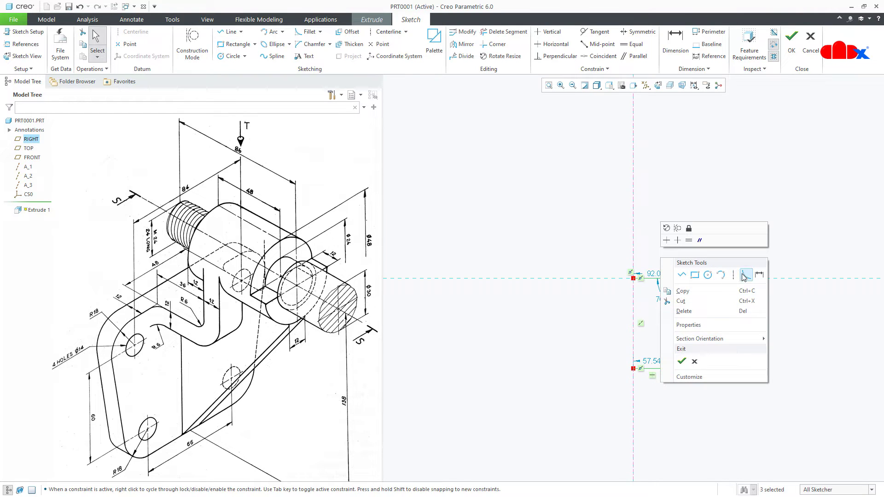
left_click(744, 277)
left_click(676, 279)
left_click(686, 308)
left_click(672, 363)
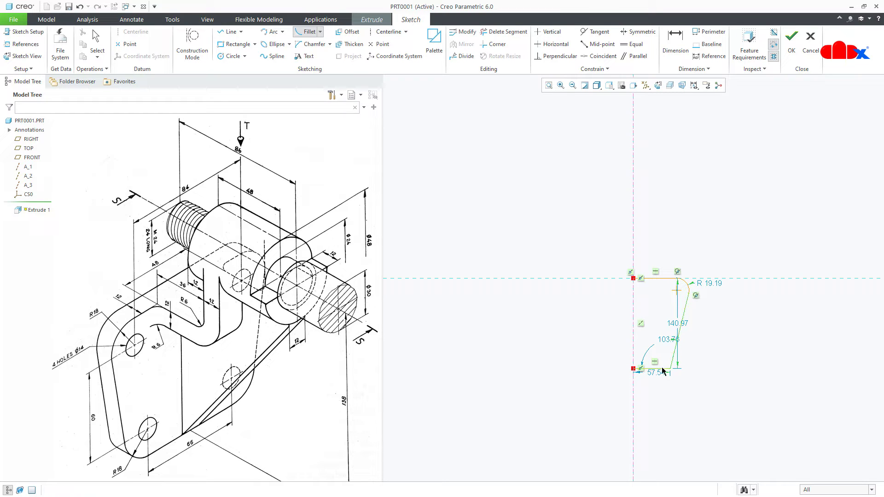
left_click(663, 369)
right_click(712, 344)
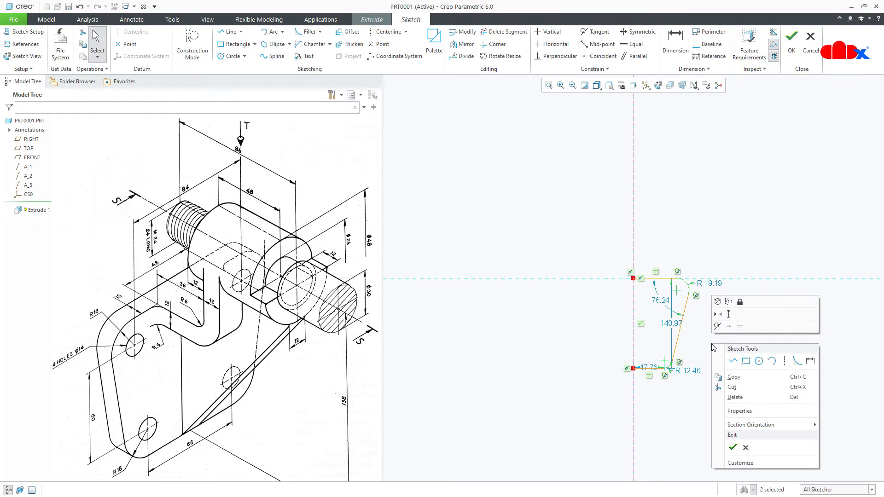
left_click(741, 327)
Box-select the half profile and start mirroring it
scroll(735, 332, "up", 2)
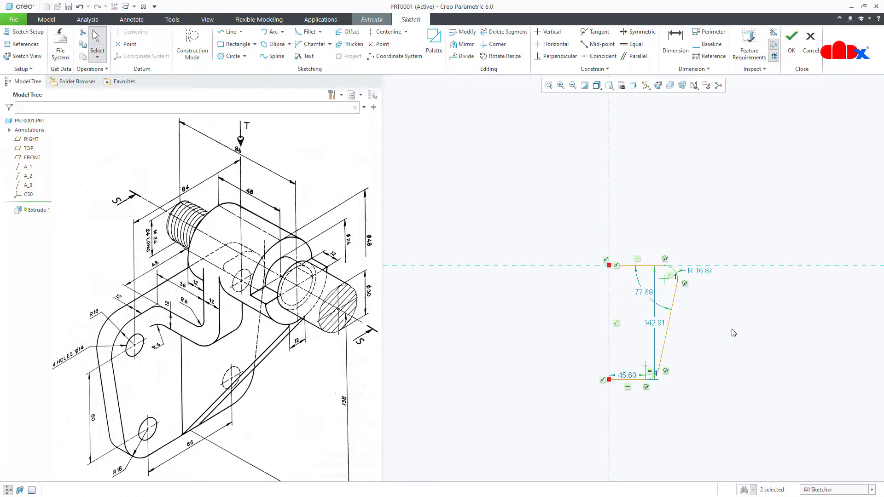
left_click_drag(615, 306, 675, 415)
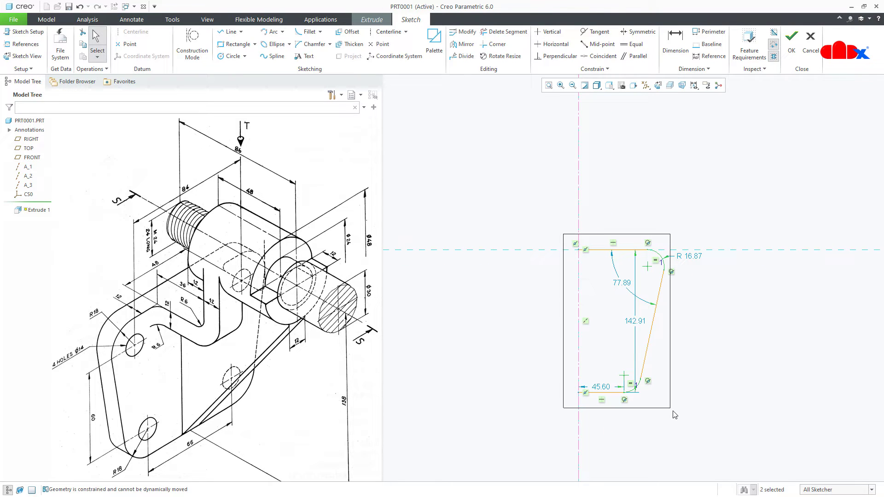
left_click(724, 384)
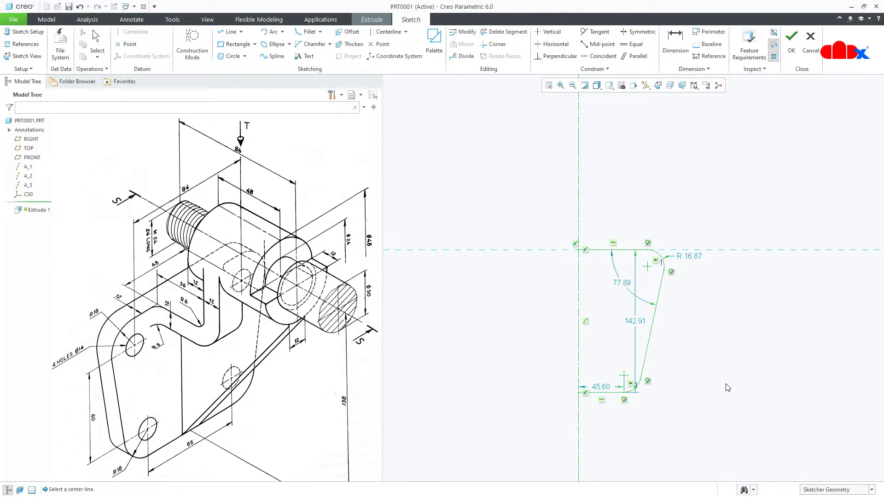
Mirror the half profile about the vertical centerline and set the fillet radius to 18
left_click(580, 436)
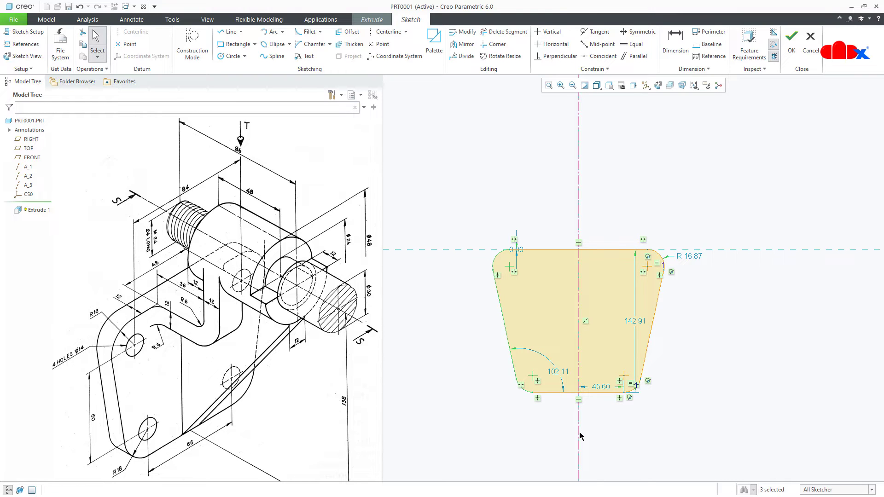
double_click(695, 258)
type("18")
key("Return")
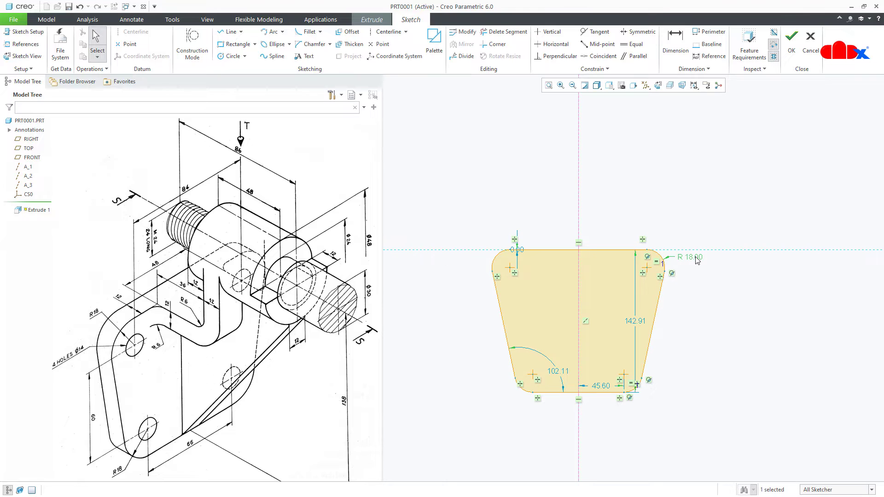
Dimension the spacing between the top fillet centres as 84
right_click(696, 261)
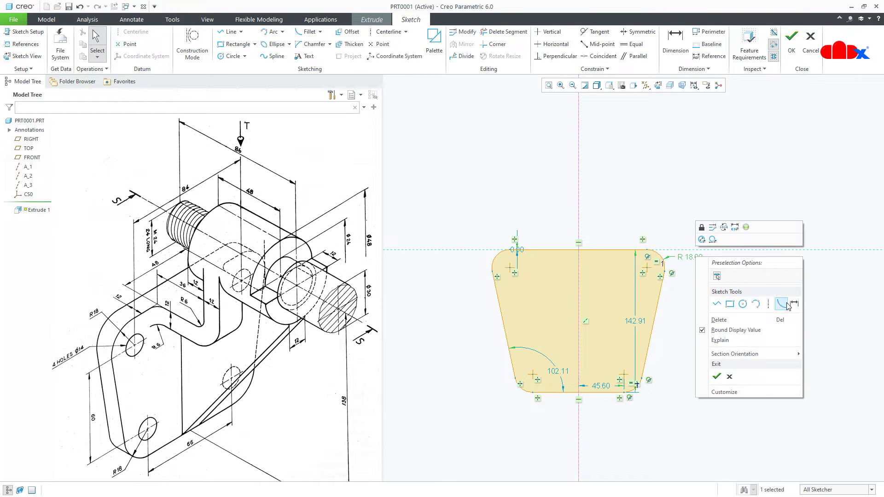
left_click(768, 306)
left_click(646, 268)
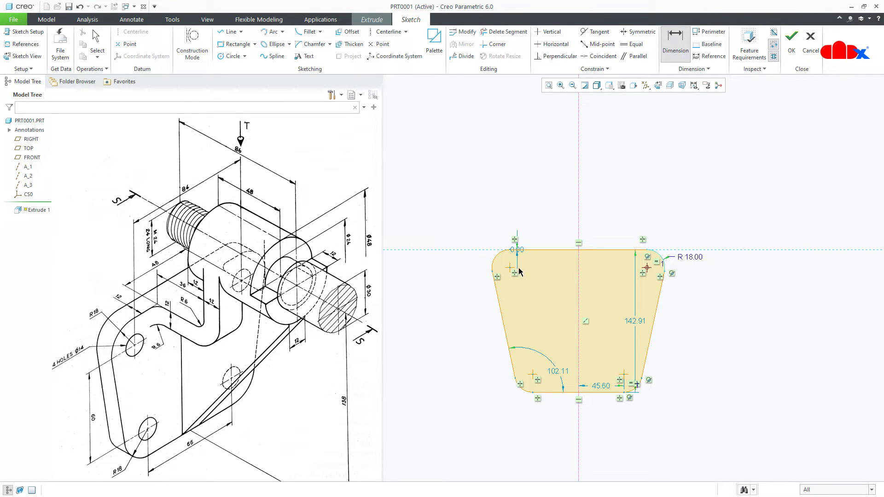
left_click(510, 267)
middle_click(559, 212)
type("84")
key("Return")
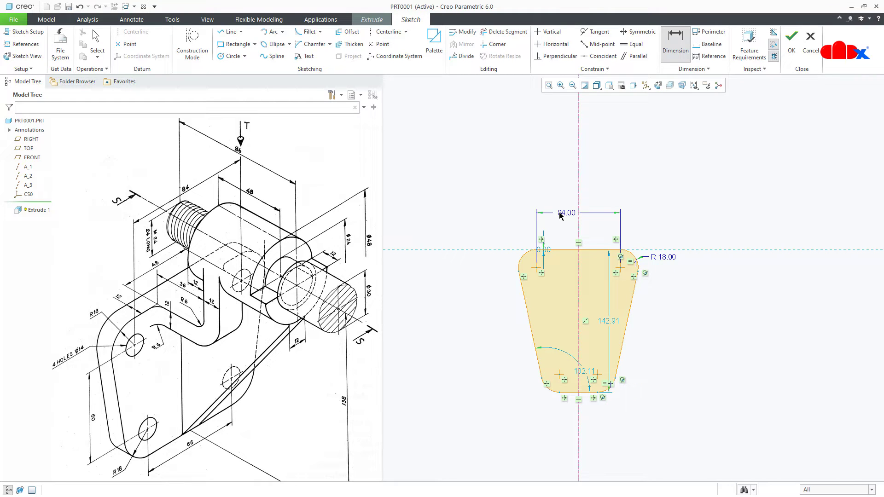
Dimension the vertical fillet-centre spacing as 60 and the bottom spacing as 66
left_click(621, 270)
left_click(596, 375)
middle_click(671, 328)
type("60")
key("Return")
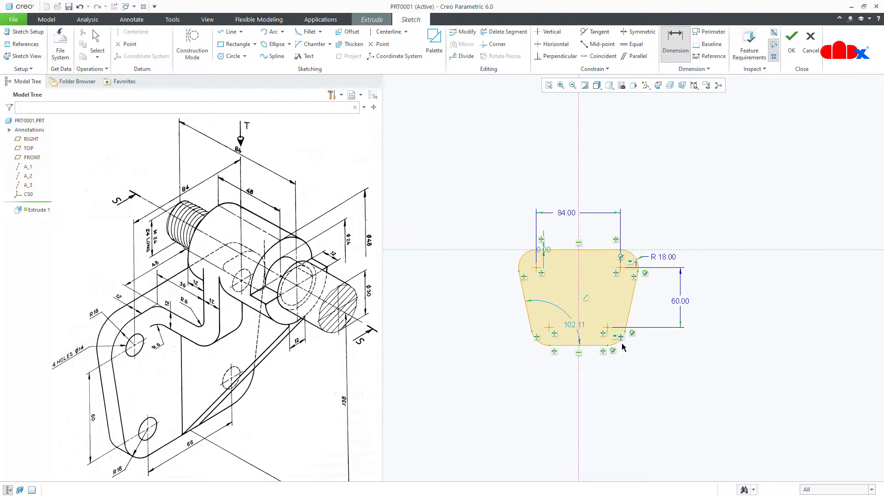
left_click(554, 330)
left_click(607, 328)
middle_click(591, 374)
type("66")
key("Return")
middle_click(597, 203)
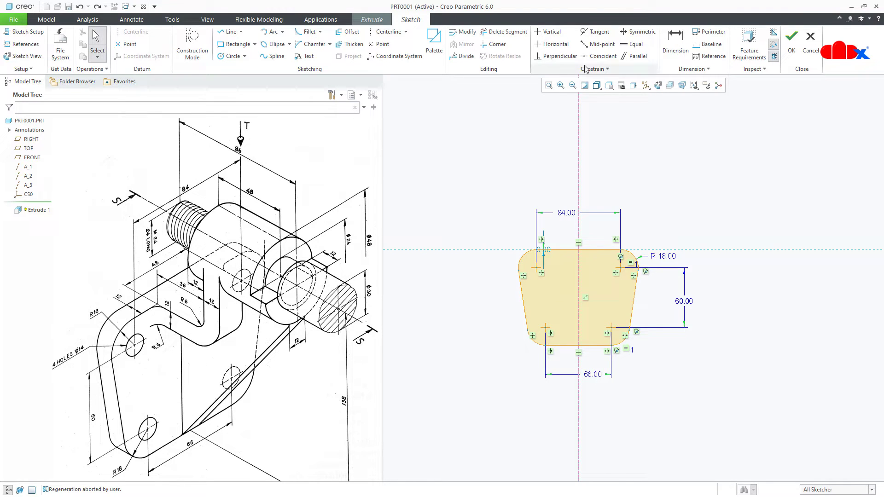
Make the top edge coincident with the horizontal reference and accept the sketch
left_click(599, 56)
left_click(588, 250)
left_click(666, 254)
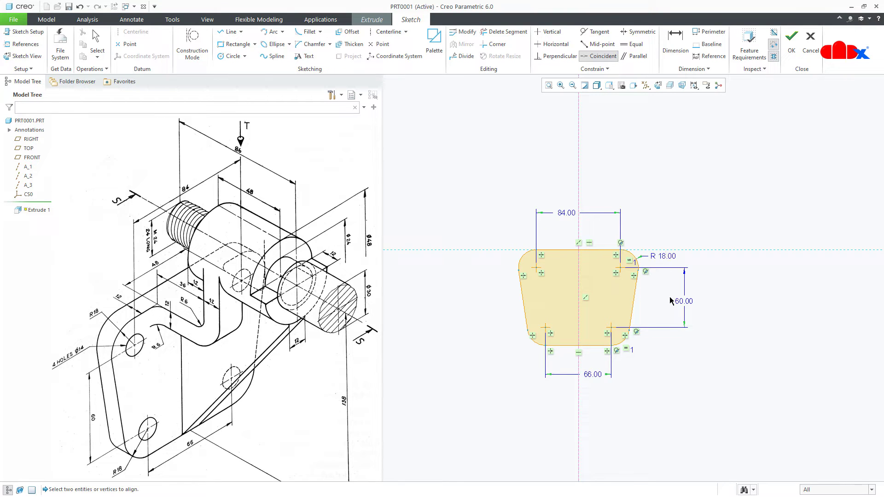
middle_click(673, 365)
right_click(672, 363)
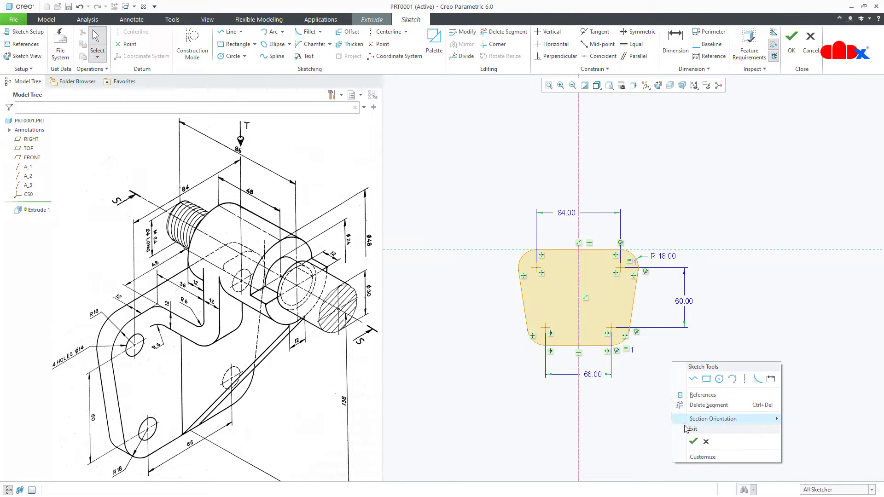
left_click(693, 442)
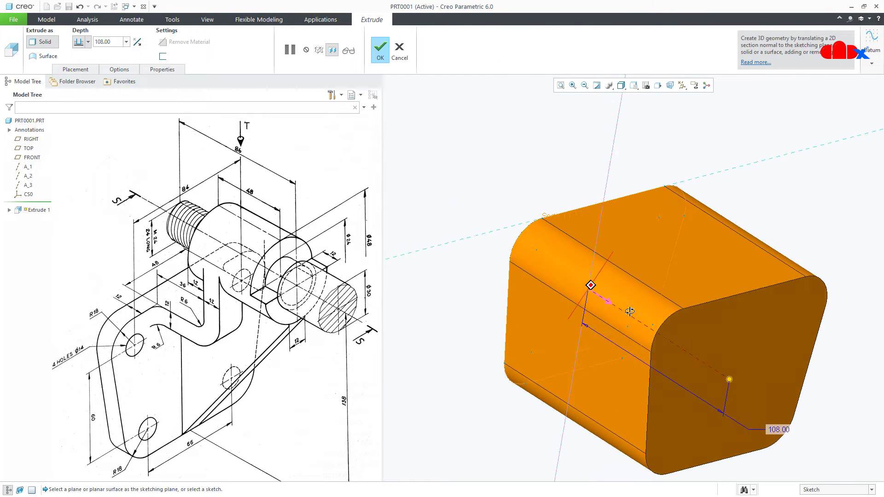
Set the extrusion depth to 12 and finish Extrude 1 as a rounded plate
double_click(781, 430)
type("12")
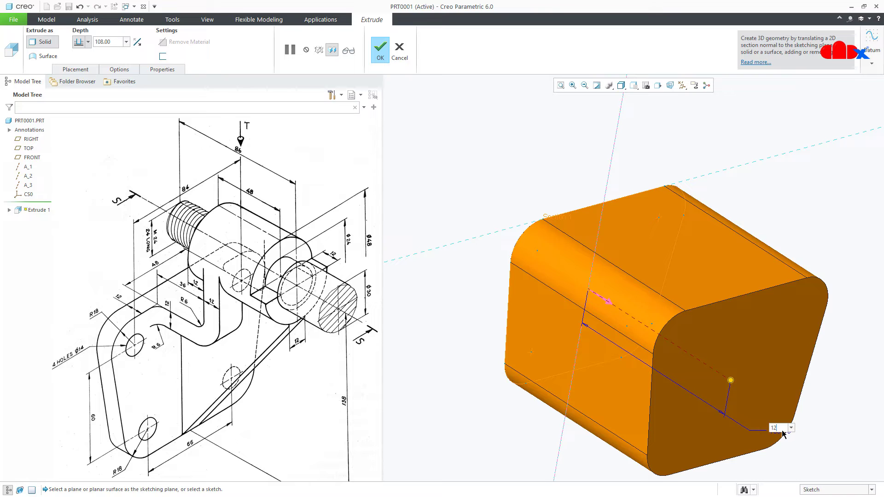
key("Return")
middle_click(782, 434)
middle_click_drag(782, 434, 741, 439)
left_click(735, 442)
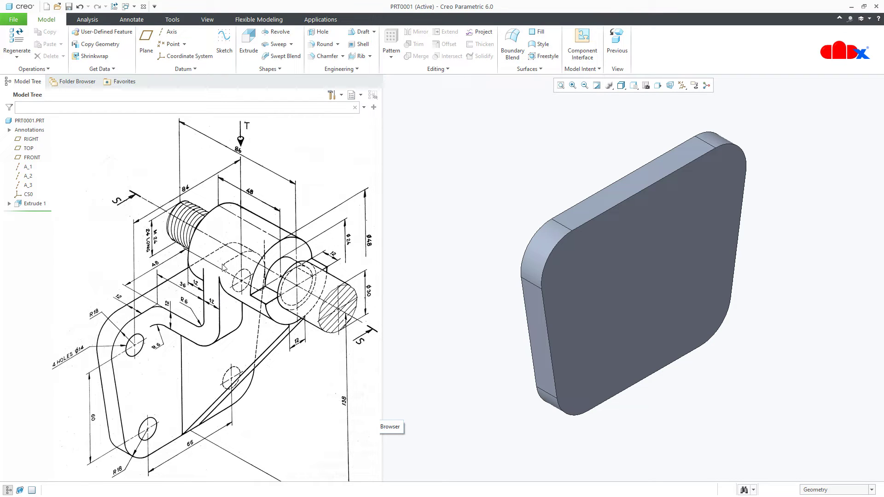
left_click(251, 54)
On the FRONT plane, draw a closed L-shaped outline starting at the plate's top corner
left_click(31, 158)
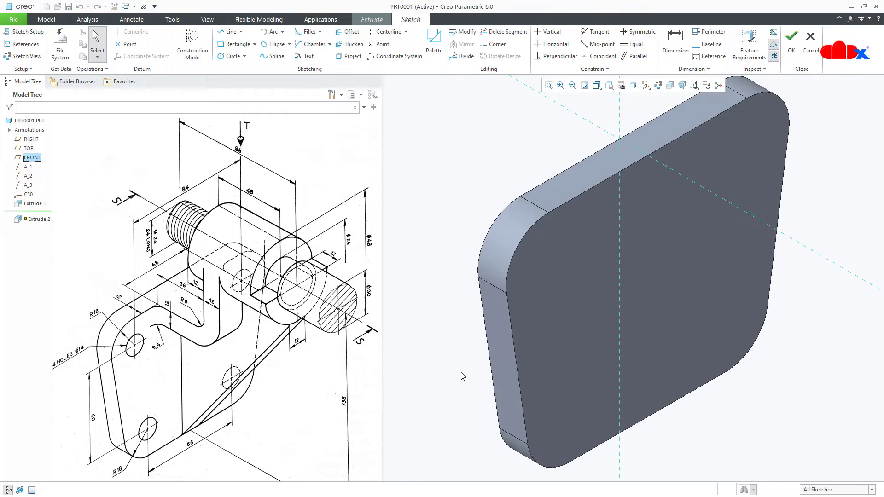
scroll(572, 325, "down", 2)
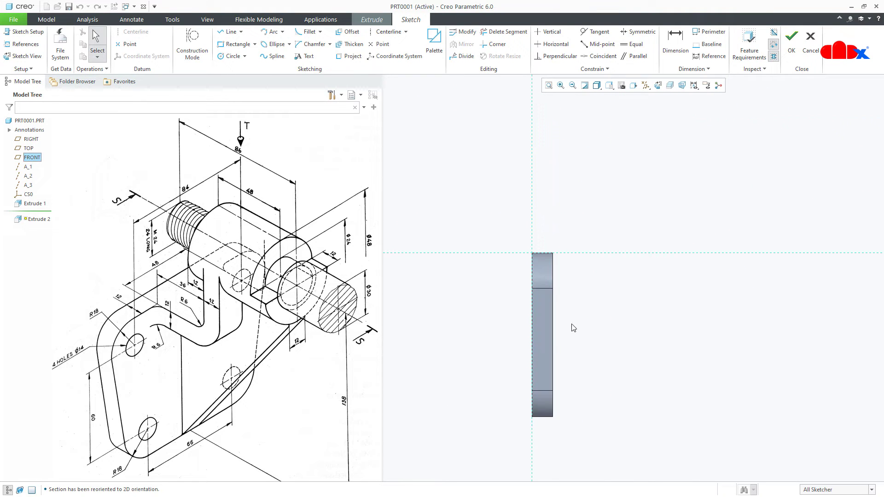
right_click(586, 310)
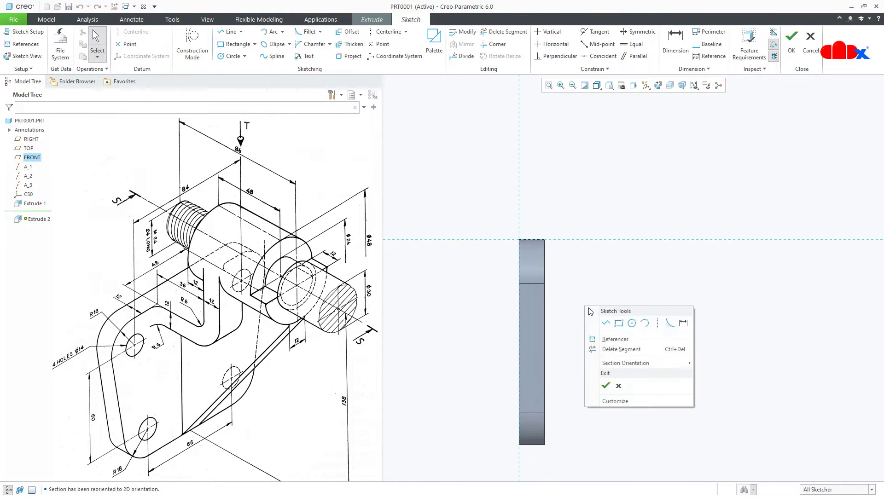
left_click(605, 325)
left_click(544, 239)
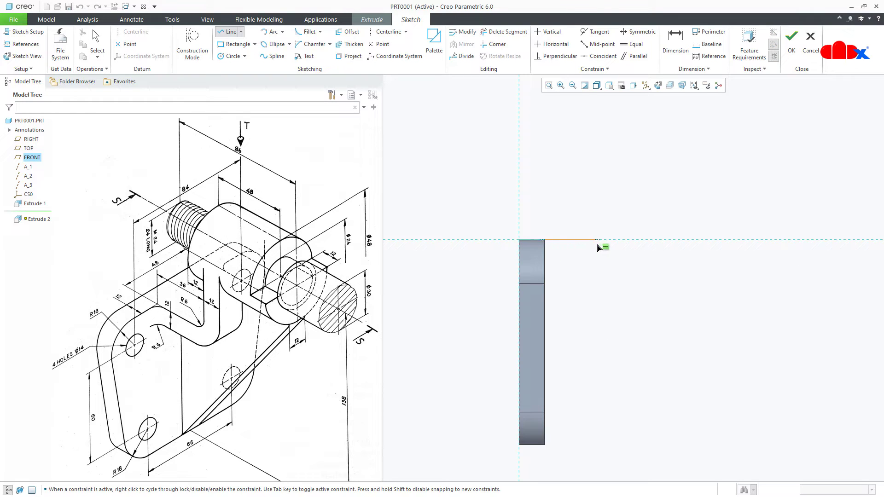
left_click(600, 239)
left_click(600, 142)
left_click(625, 142)
left_click(626, 258)
left_click(545, 258)
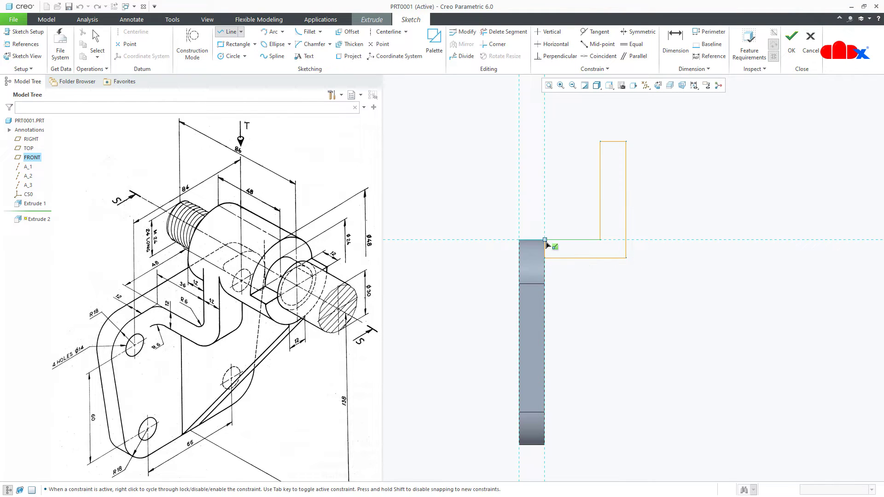
middle_click(574, 256)
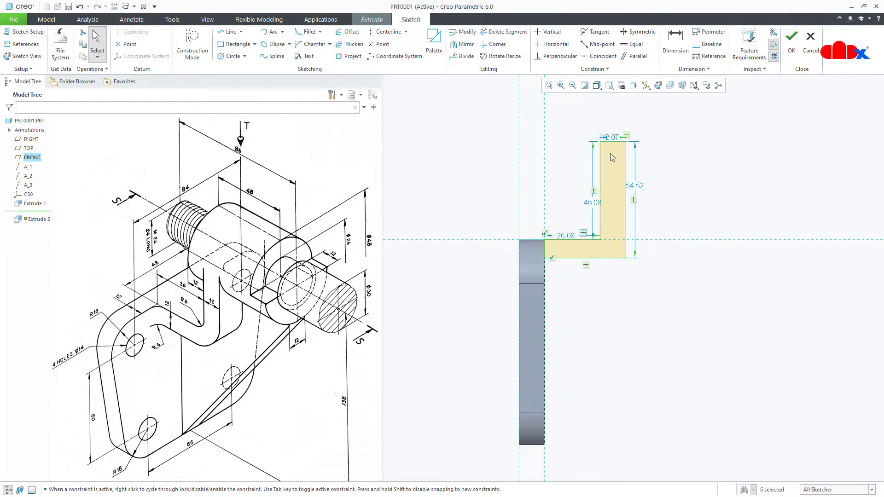
left_click(633, 44)
Make the L's top and short left edges equal, and fillet its inner and outer corners
left_click(617, 140)
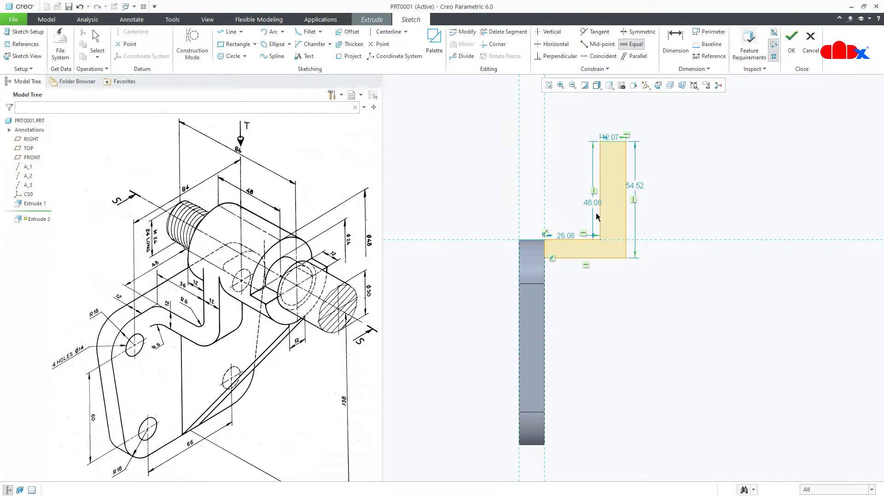
left_click(545, 250)
right_click(593, 313)
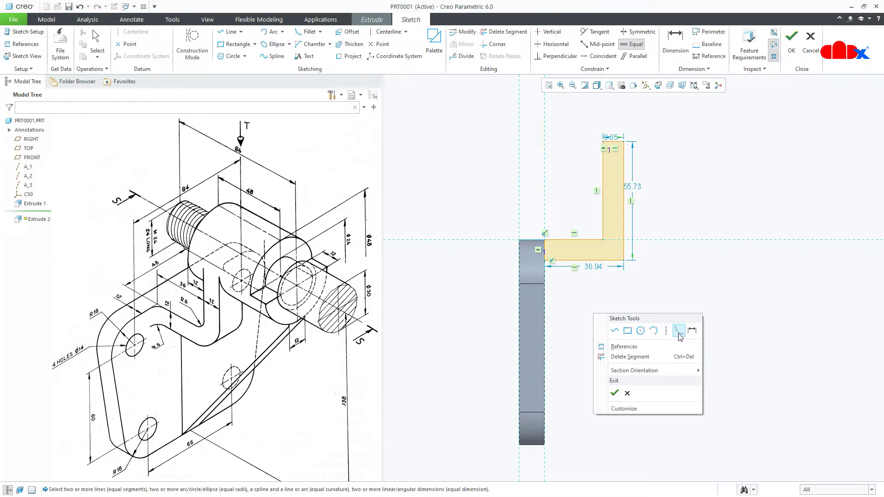
left_click(679, 331)
left_click(586, 240)
left_click(604, 225)
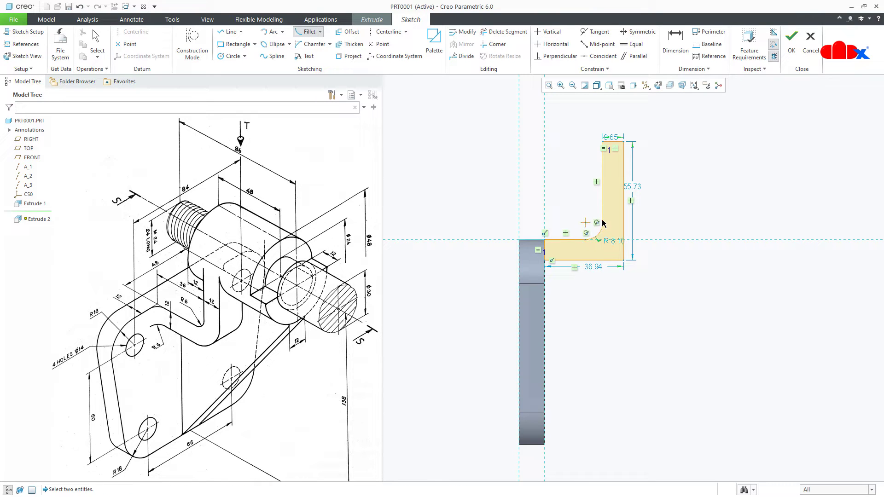
left_click(609, 260)
left_click(624, 228)
middle_click(665, 285)
Dimension the L profile: height 138, leg thickness 12, upright offset 36
right_click(665, 286)
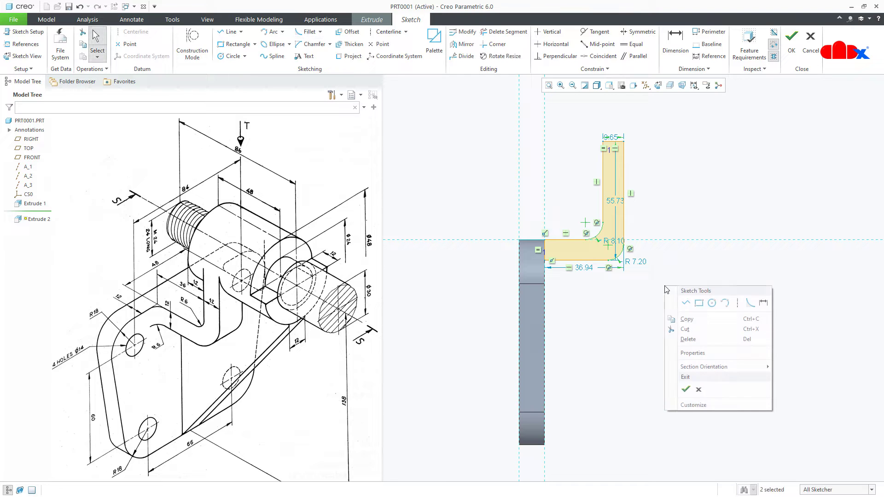
left_click(763, 303)
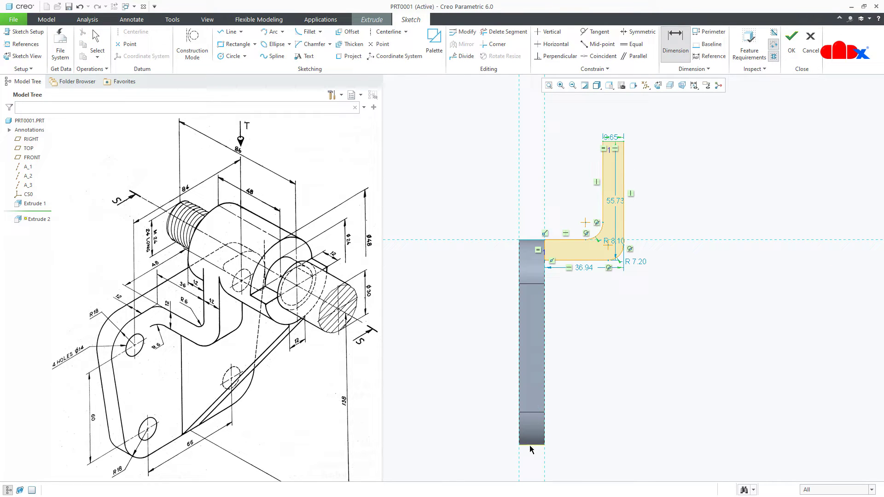
middle_click(704, 346)
type("138")
key("Return")
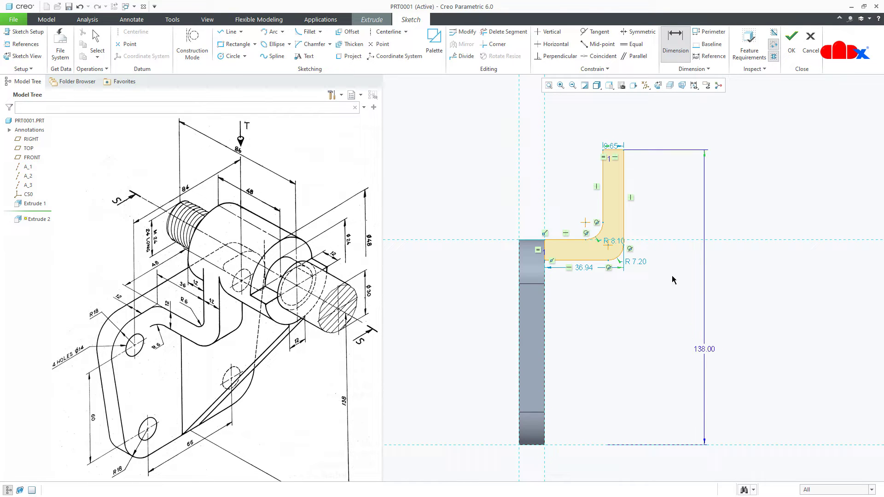
double_click(615, 147)
type("12")
key("Return")
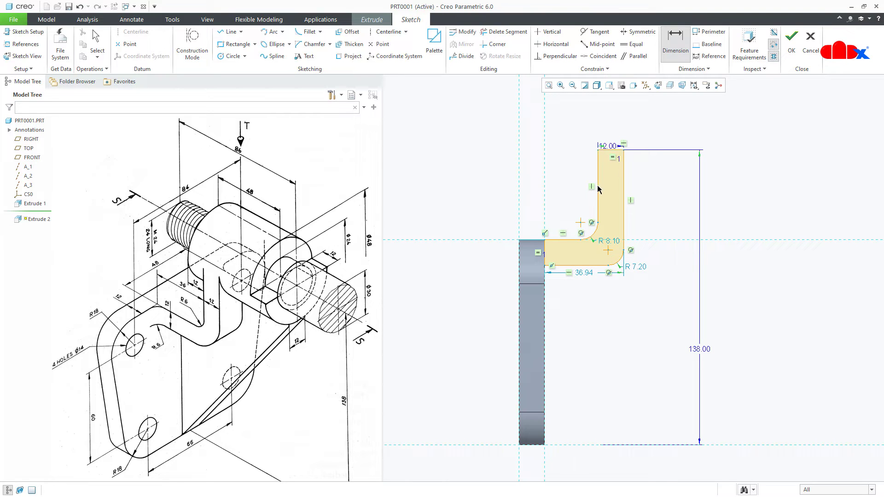
middle_click(565, 197)
type("36")
key("Return")
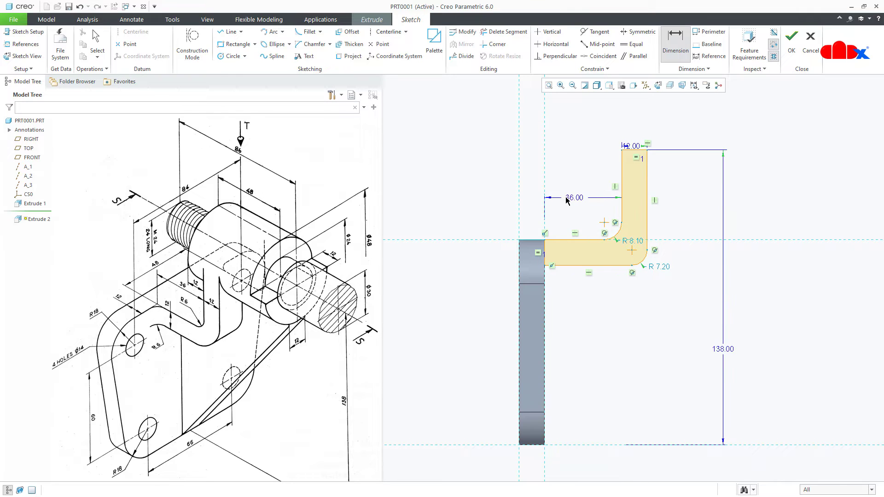
Set the inner fillet radius to 6 and outer to 18, then accept the sketch
double_click(631, 243)
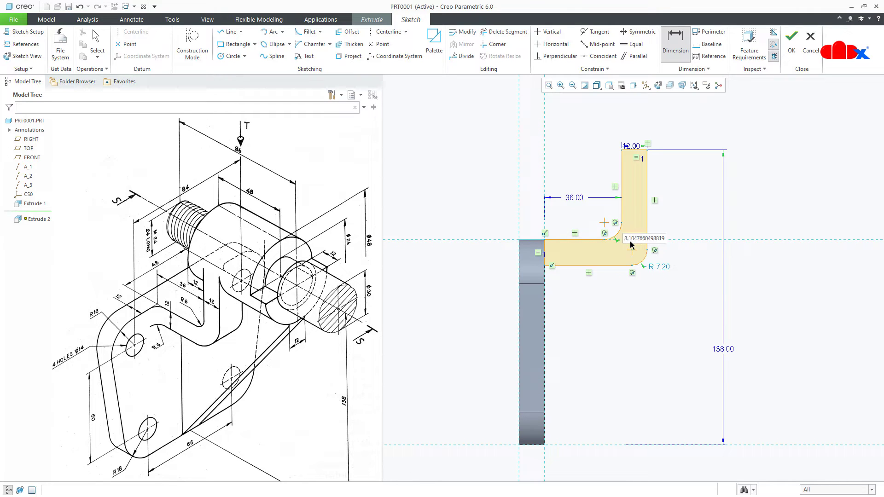
type("6")
key("Return")
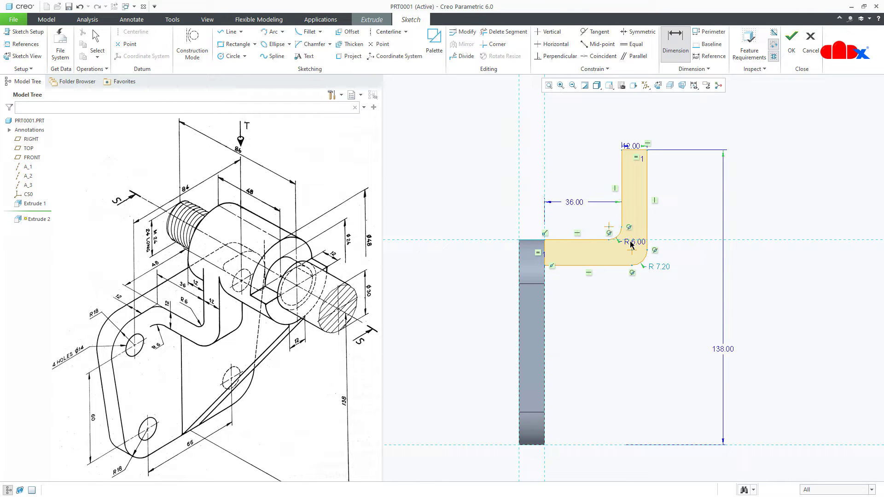
double_click(656, 269)
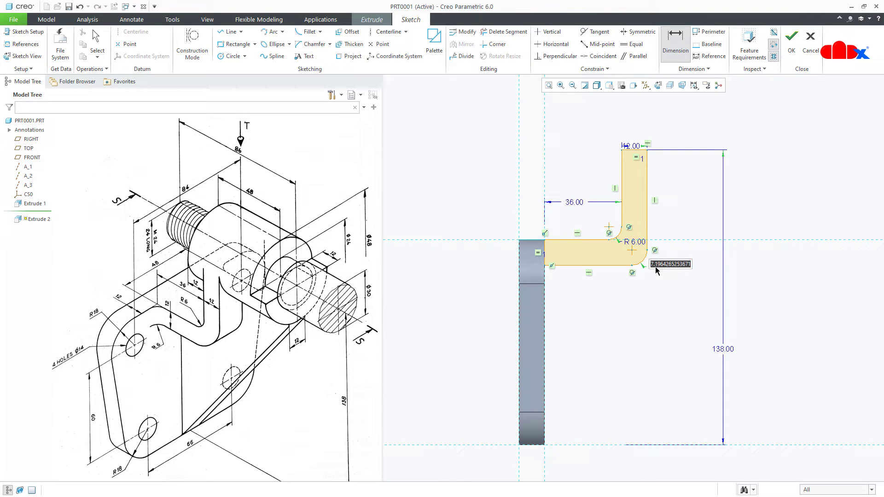
type("18")
key("Return")
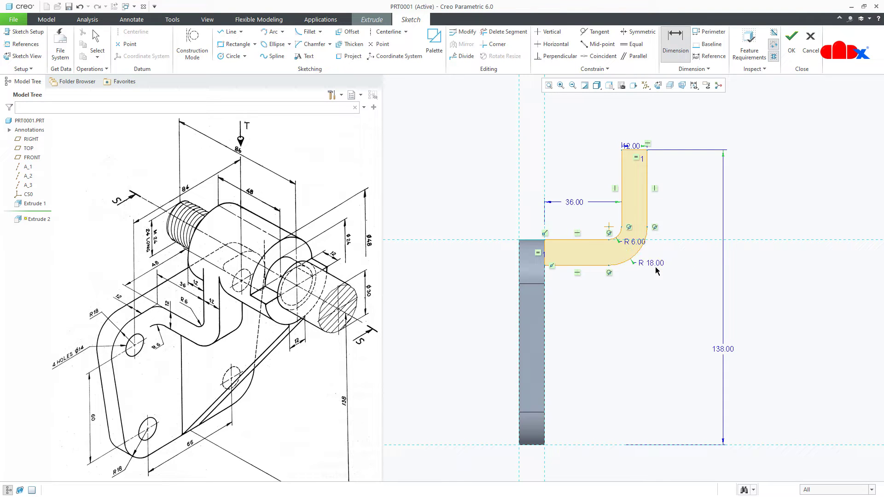
right_click(656, 271)
left_click(672, 341)
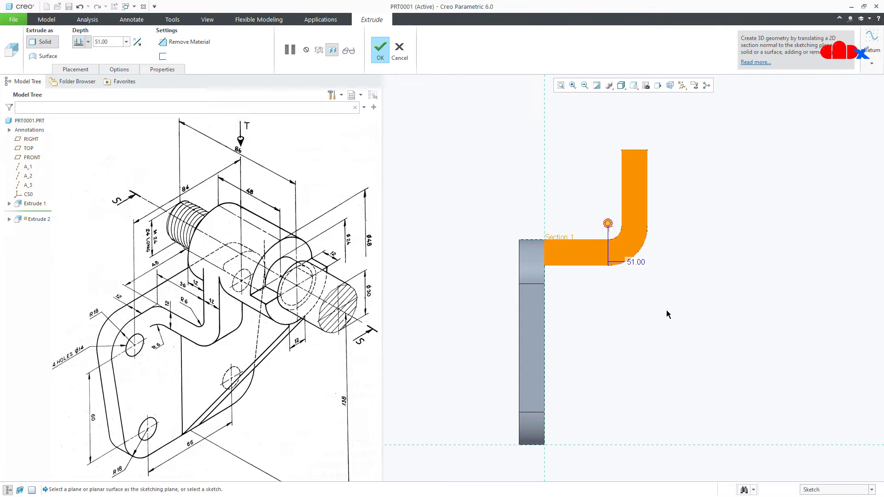
Extrude the L profile 48 deep symmetrically and restore the standard view orientation
middle_click_drag(664, 308, 620, 322)
double_click(589, 317)
type("48")
key("Return")
left_click(88, 41)
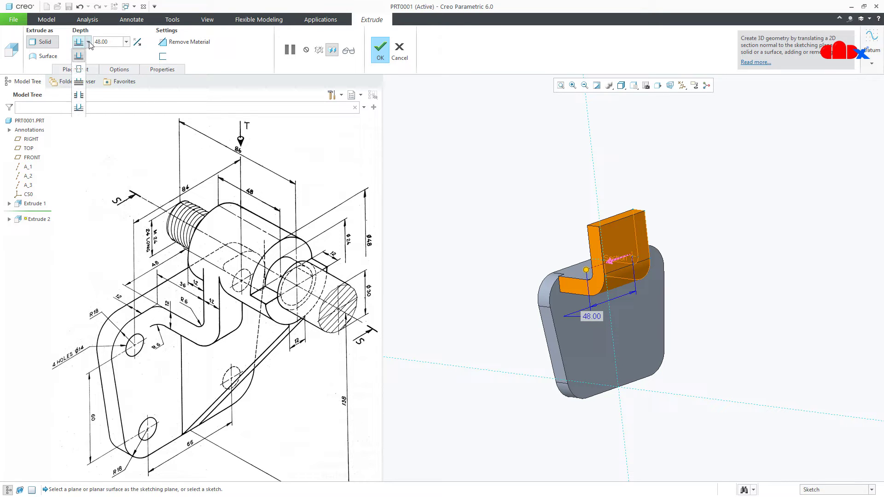
left_click(80, 65)
mouse_move(483, 306)
middle_mouse_down()
mouse_move(489, 338)
mouse_move(492, 310)
middle_mouse_up()
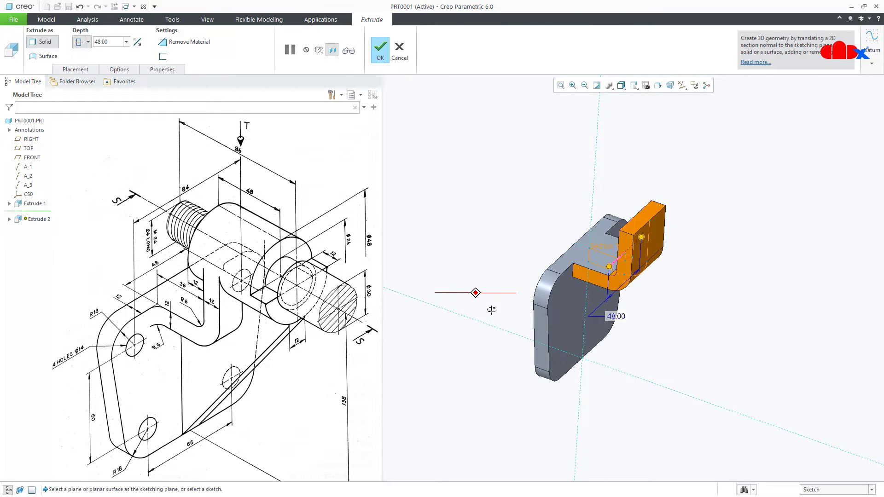
middle_click(492, 310)
key("ctrl+d")
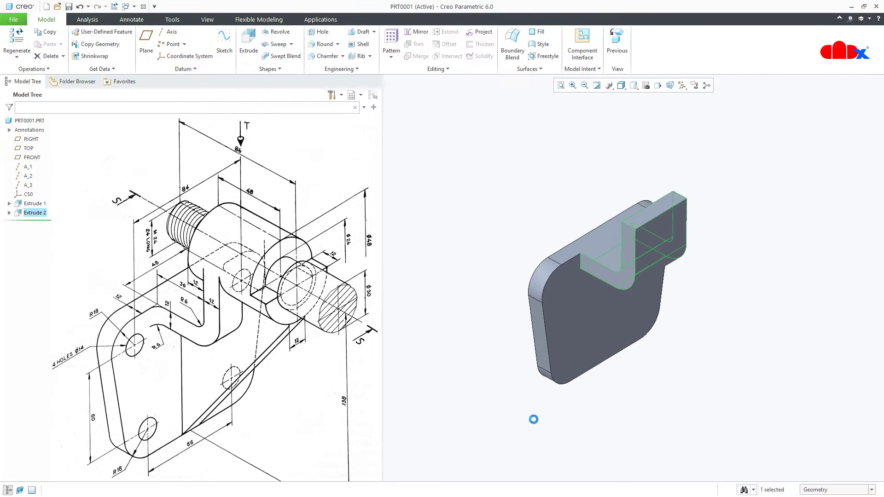
left_click(538, 424)
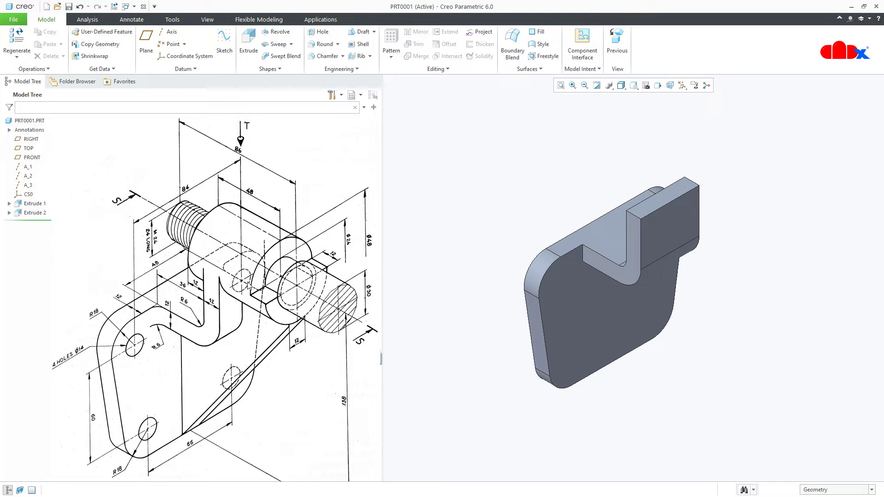
Sketch a new extrusion on the tab's side face, referencing FRONT and the upright's top face
left_click(248, 46)
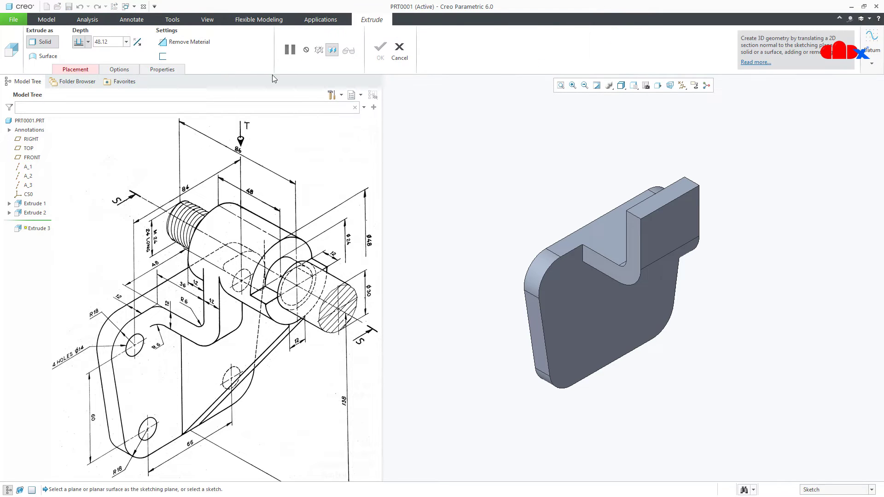
right_click(662, 230)
left_click(663, 233)
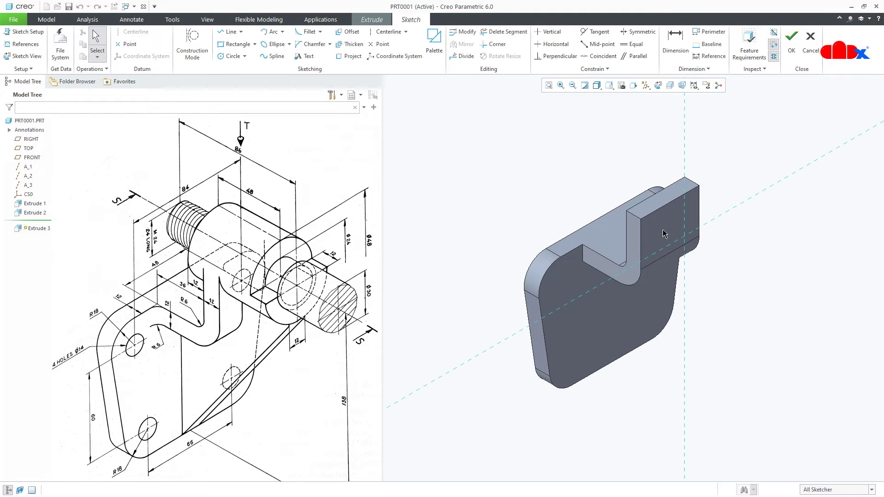
left_click(25, 44)
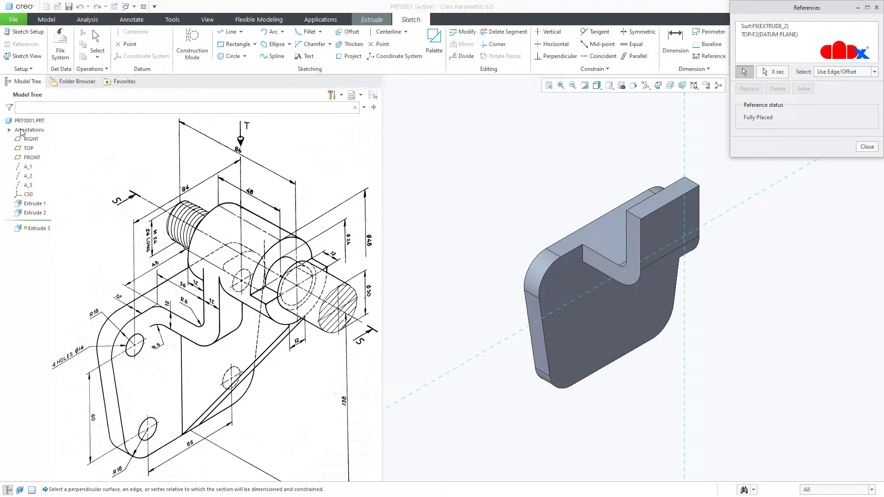
left_click(28, 158)
left_click(643, 215)
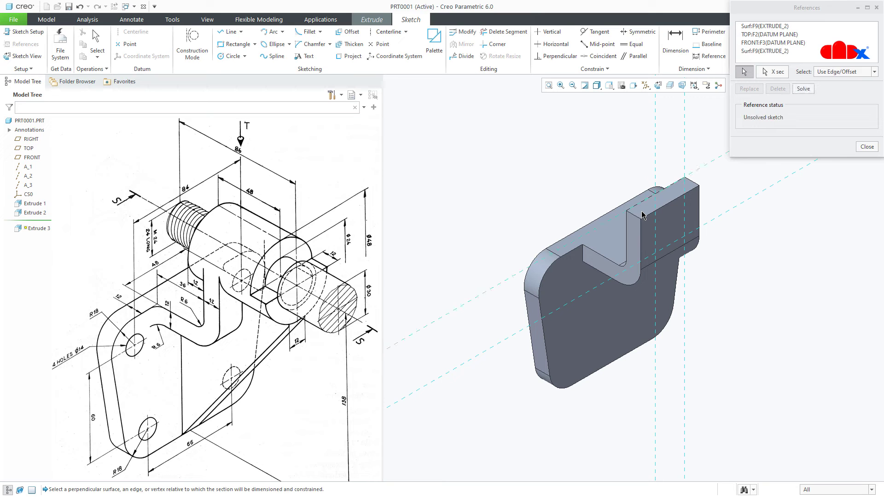
middle_click(643, 215)
Draw a circle at the top of the upright and set its diameter to 48
right_click(643, 216)
left_click(688, 231)
left_click(656, 198)
left_click(662, 231)
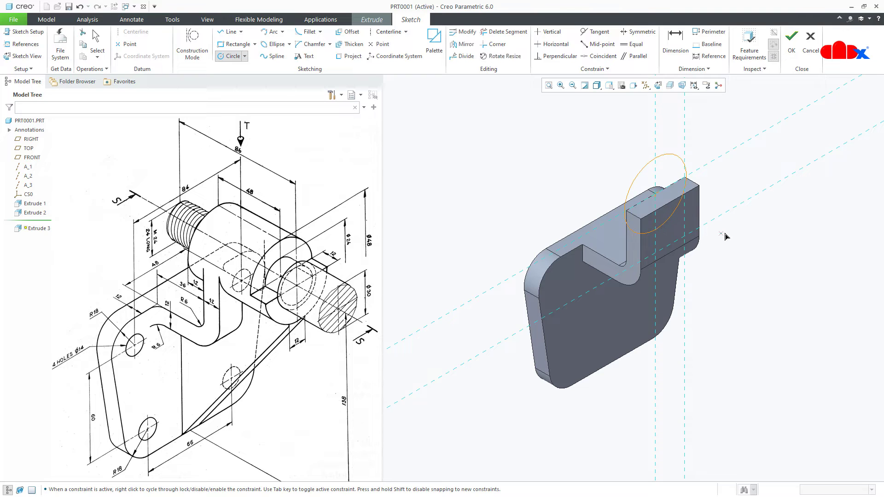
middle_click(728, 236)
double_click(705, 216)
type("4")
key("Return")
right_click(705, 216)
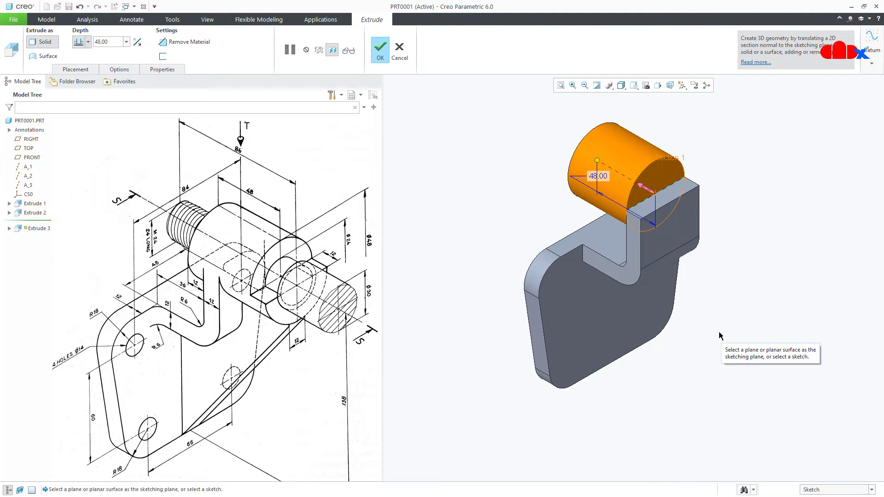
Extrude the cylinder 12 on one side and 48 on the other, finishing Extrude 3
double_click(597, 174)
type("12")
key("Return")
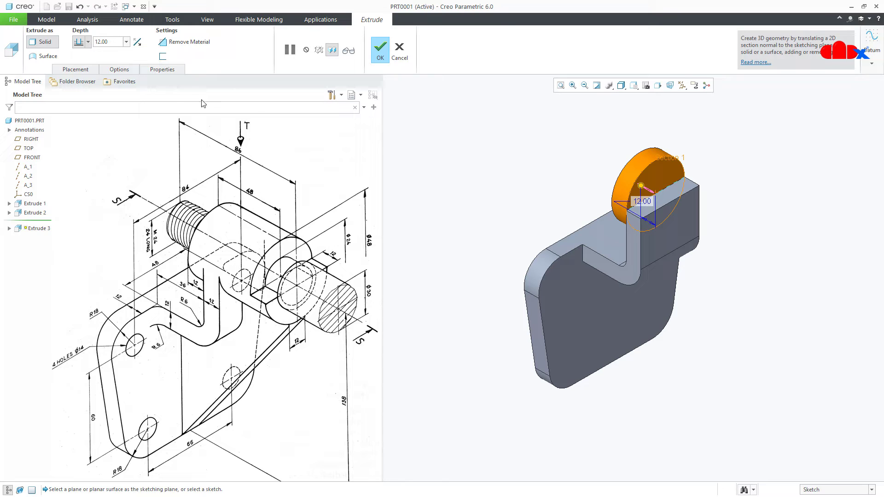
left_click(132, 72)
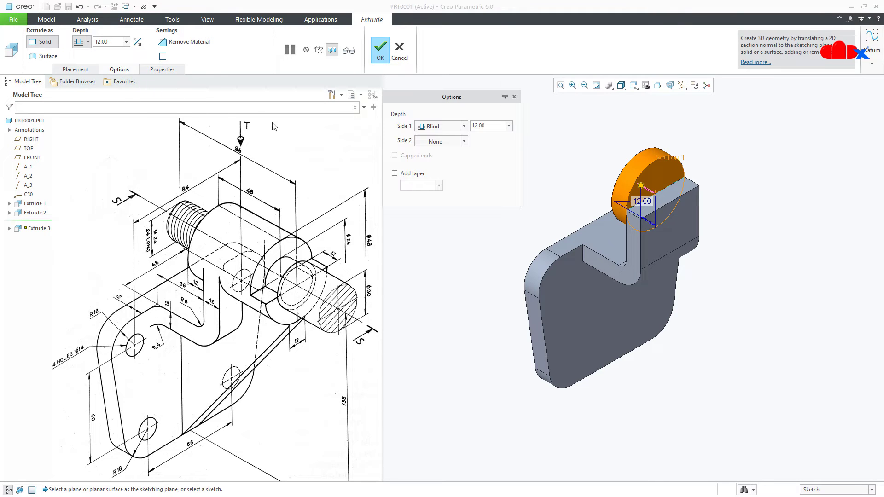
left_click(429, 147)
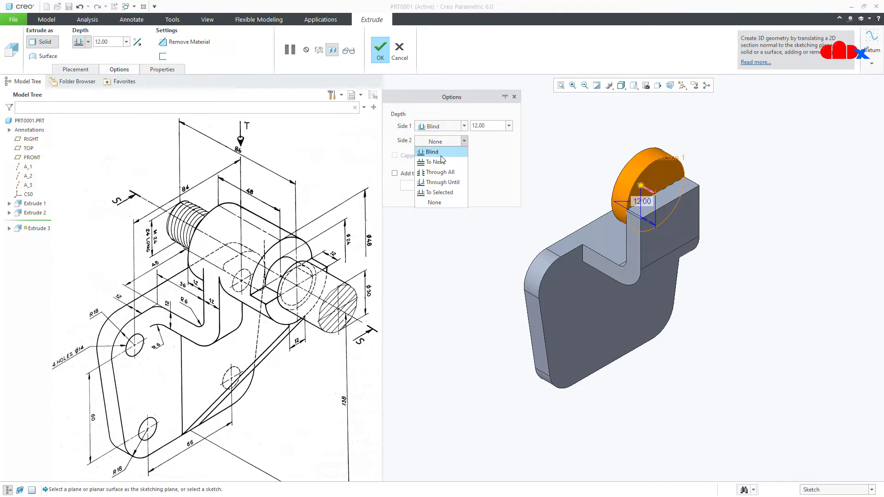
left_click(441, 157)
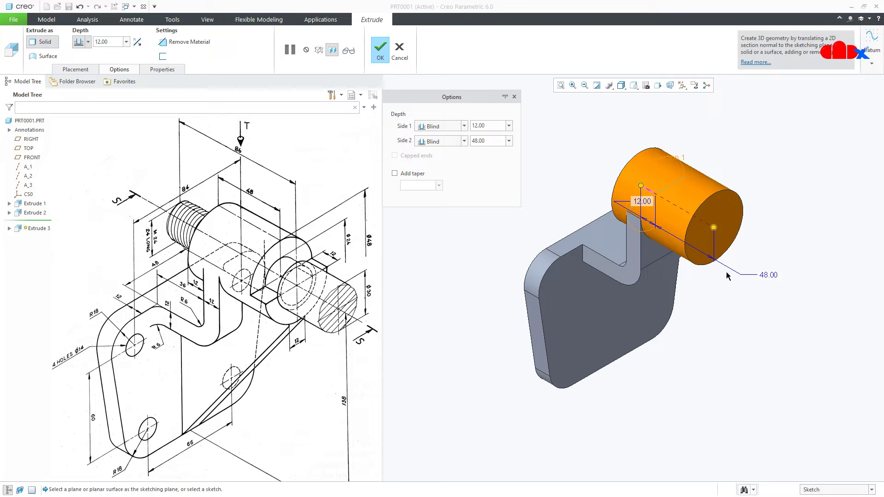
middle_click(764, 281)
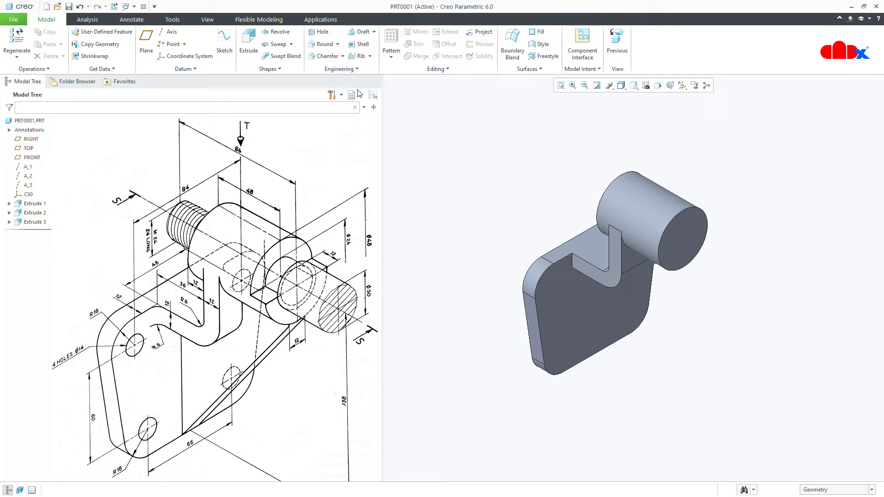
Start a profile rib on FRONT, sketching a line from the cylinder's lower corner to the plate corner
left_click(370, 57)
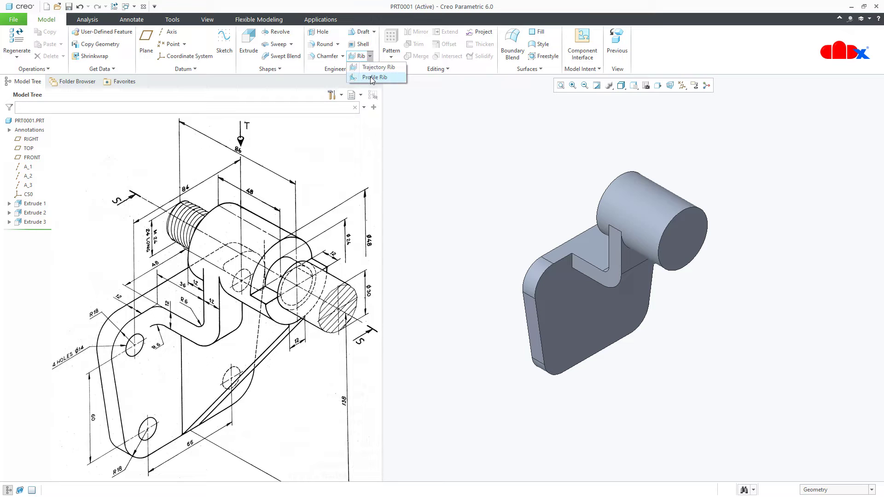
left_click(373, 78)
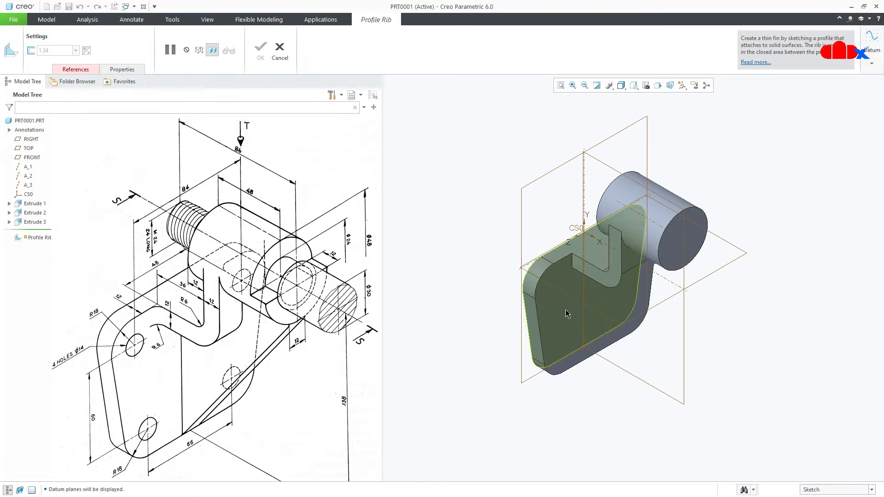
left_click(619, 370)
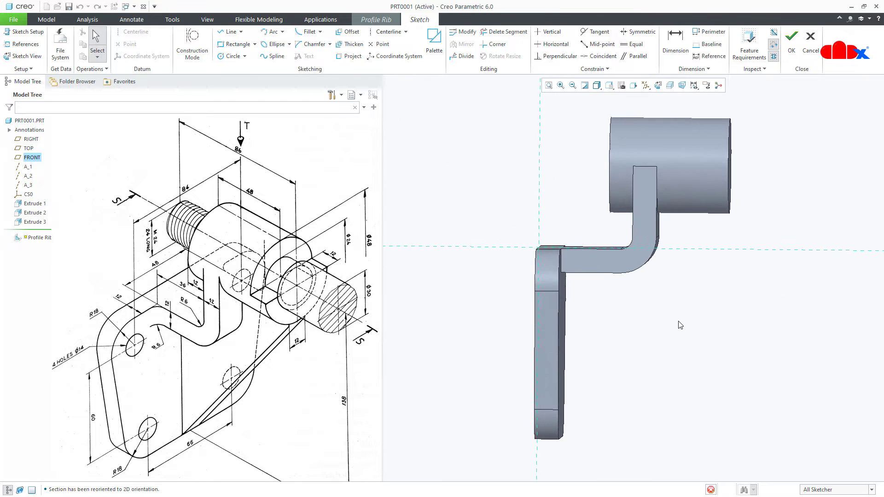
right_click(680, 325)
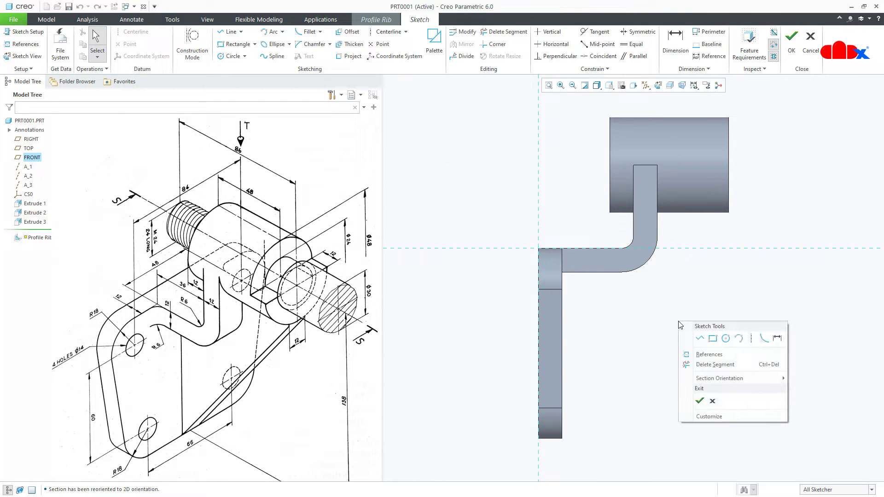
left_click(700, 338)
left_click(728, 213)
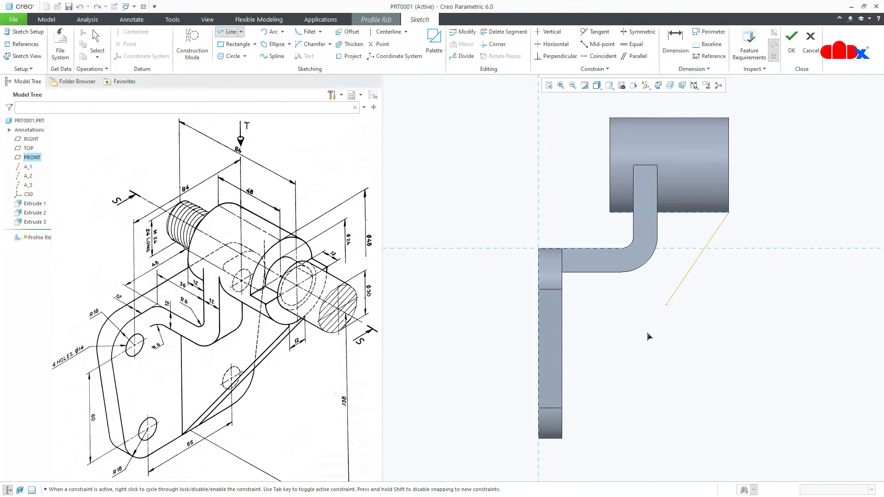
left_click(564, 438)
middle_click(614, 421)
right_click(616, 421)
left_click(638, 442)
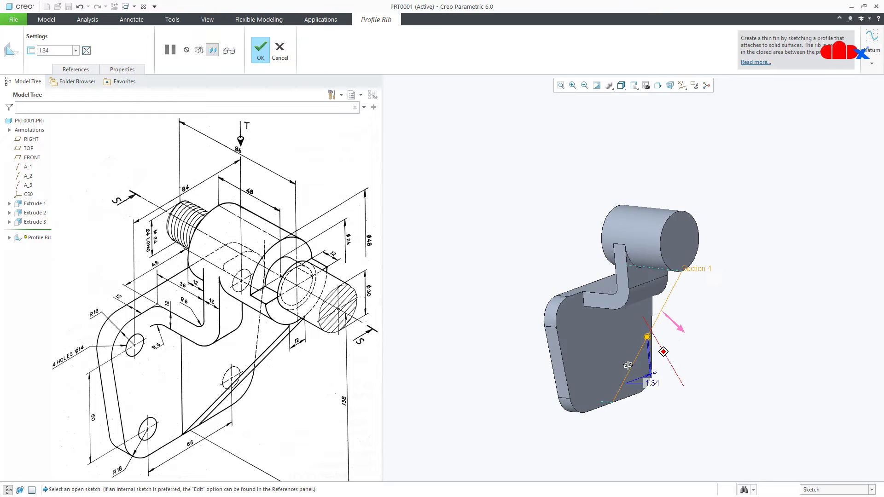
Flip the rib to fill toward the part and finish it with 12 mm thickness
left_click(686, 335)
middle_click_drag(649, 364, 640, 363)
double_click(647, 384)
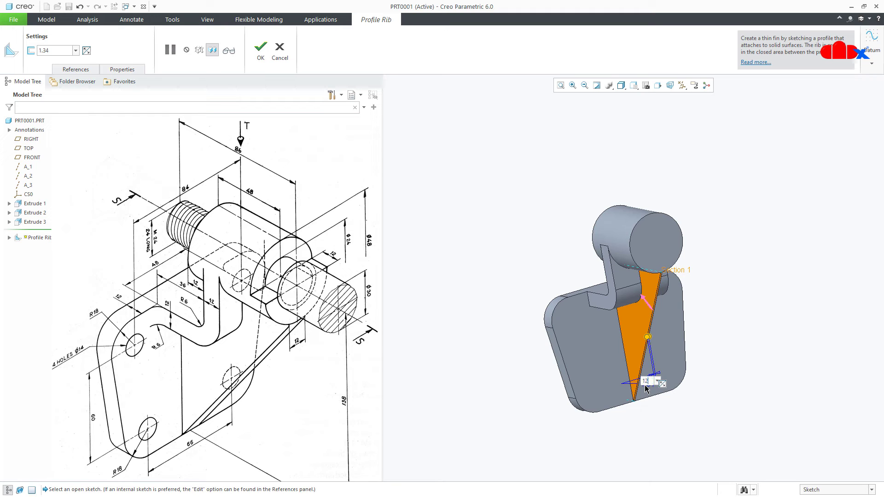
type("12")
key("Return")
mouse_move(649, 370)
middle_mouse_down()
mouse_move(615, 350)
mouse_move(642, 363)
mouse_move(659, 360)
middle_mouse_up()
middle_click(703, 404)
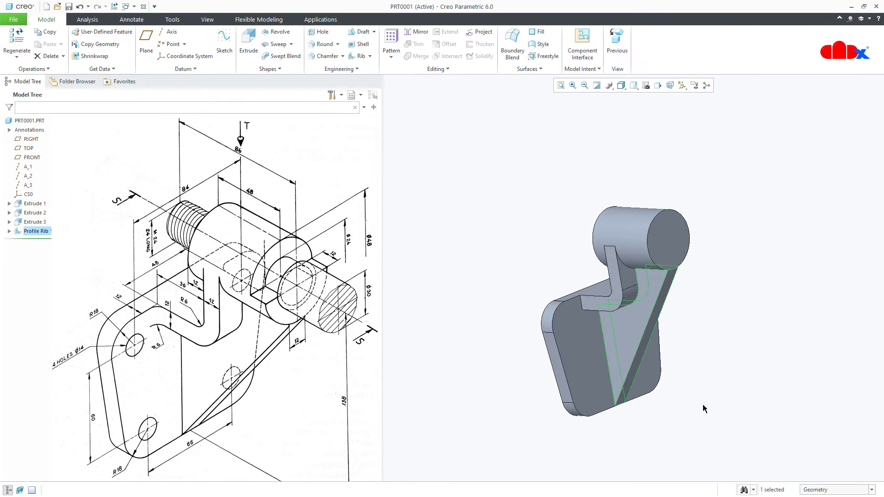
left_click(702, 405)
middle_click_drag(702, 405, 699, 413)
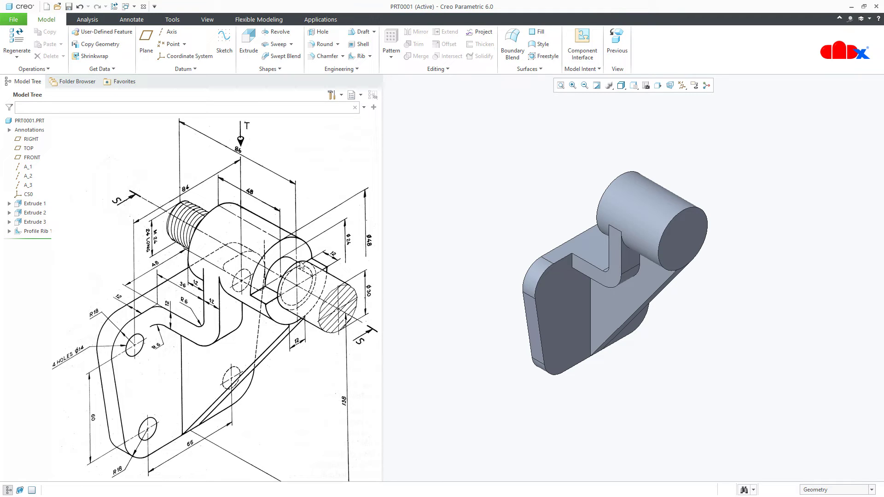
left_click(249, 43)
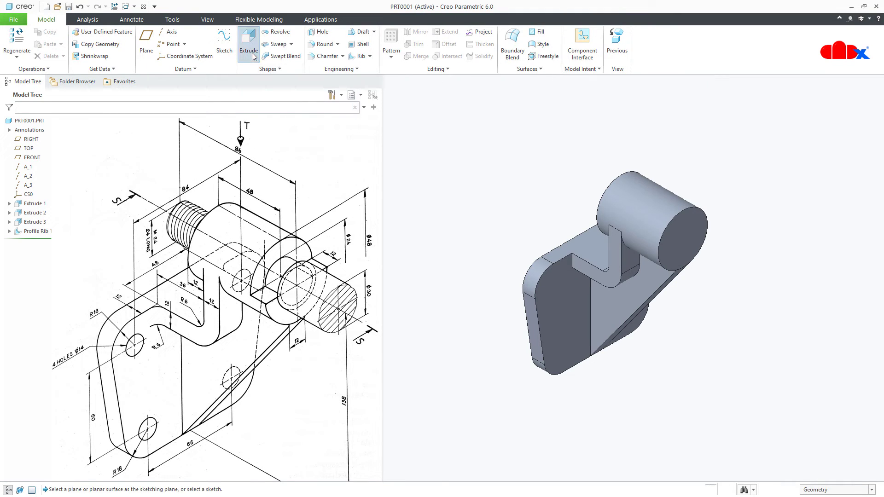
On the cylinder's end face, sketch a circle on its edge plus a diameter line across it
left_click(672, 242)
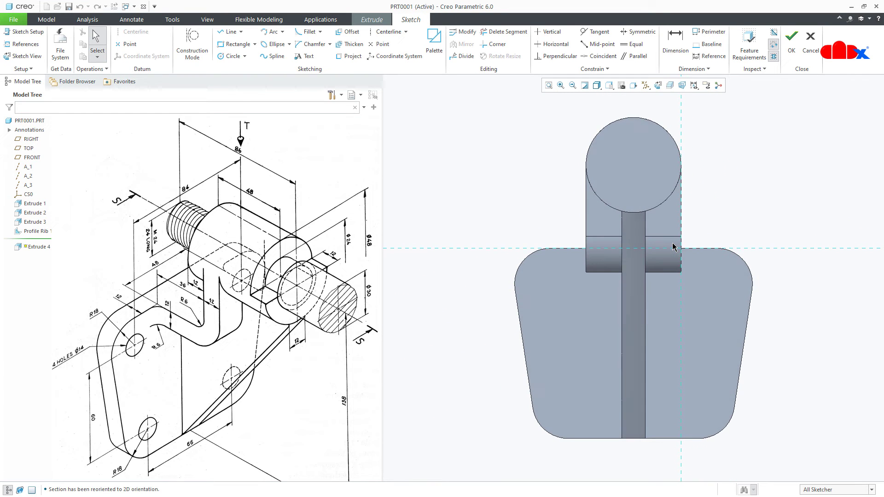
right_click(519, 184)
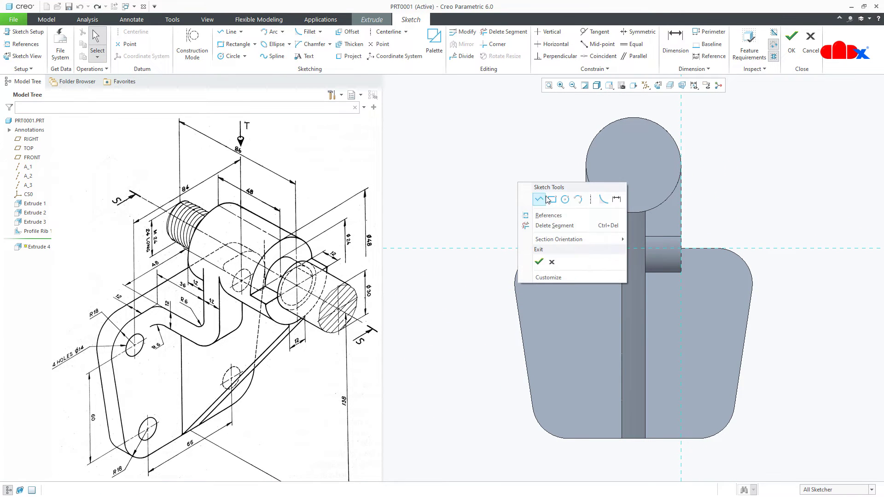
left_click(564, 200)
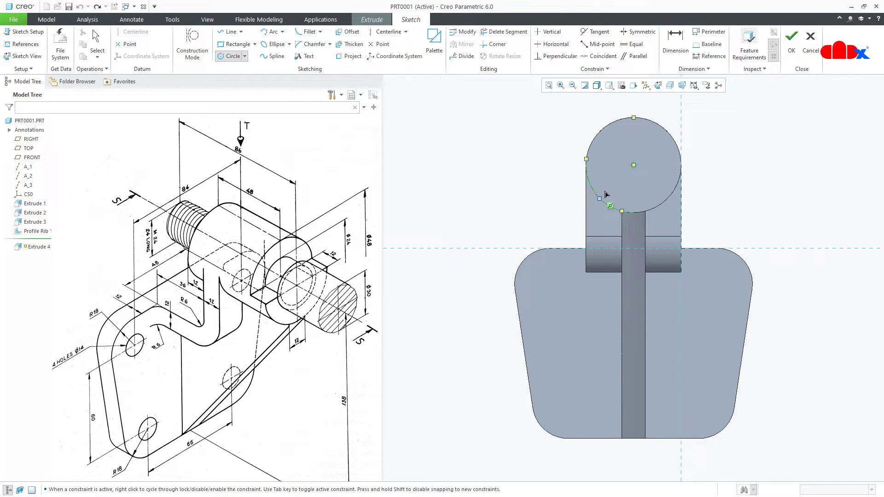
left_click(634, 165)
left_click(606, 204)
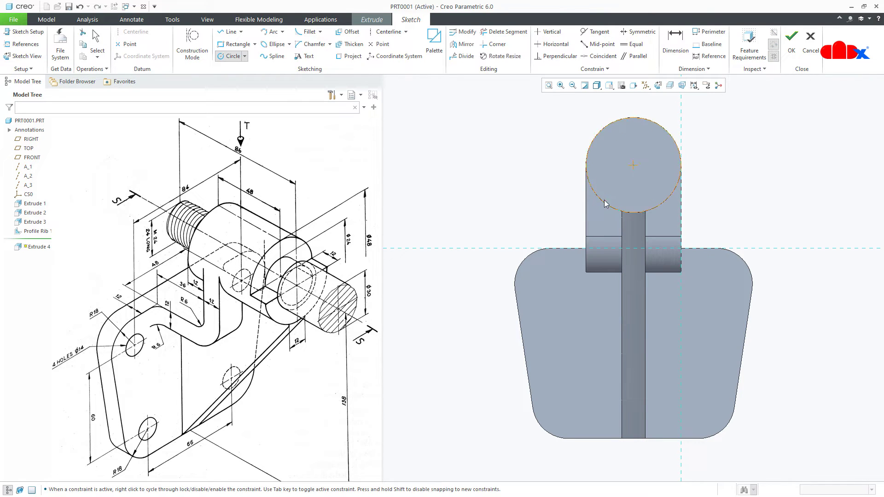
middle_click(553, 203)
right_click(553, 200)
left_click(576, 215)
key("l")
left_click(586, 165)
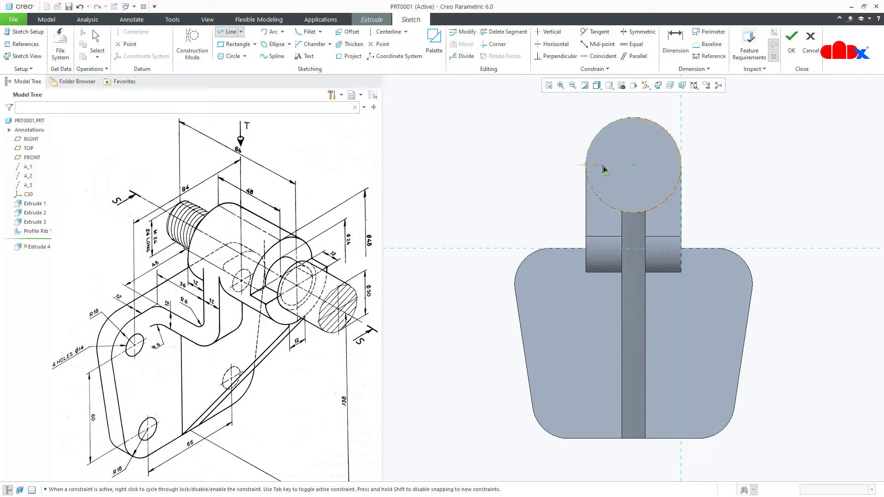
left_click(682, 165)
middle_click(709, 171)
middle_click(711, 173)
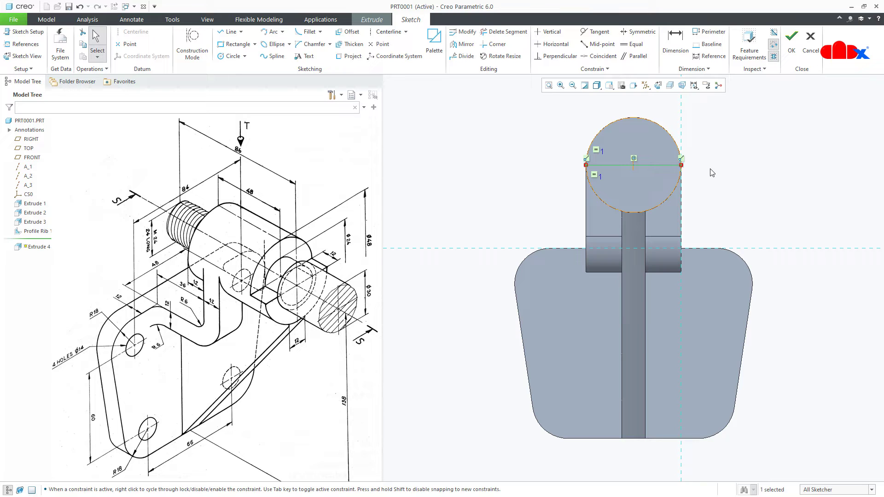
Trim away one half of the circle, leaving a closed half-circle sketch
left_click(504, 31)
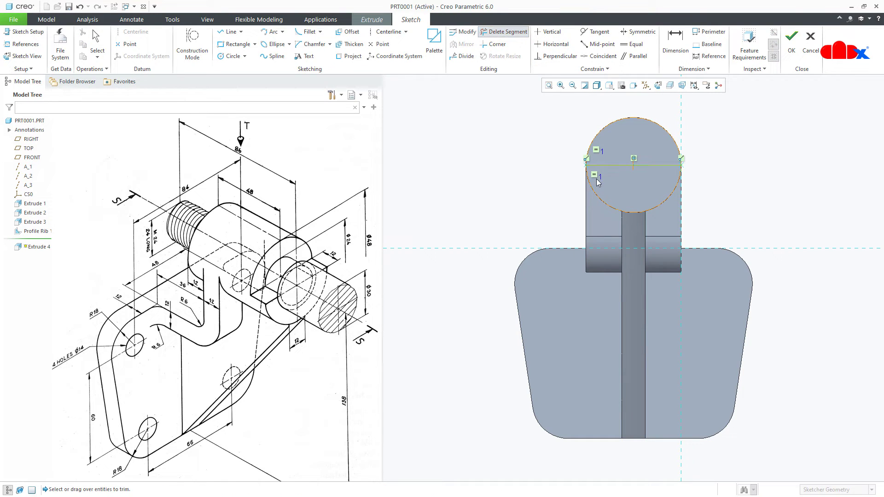
middle_click(602, 209)
middle_click_drag(602, 209, 620, 229)
right_click(621, 231)
left_click(641, 310)
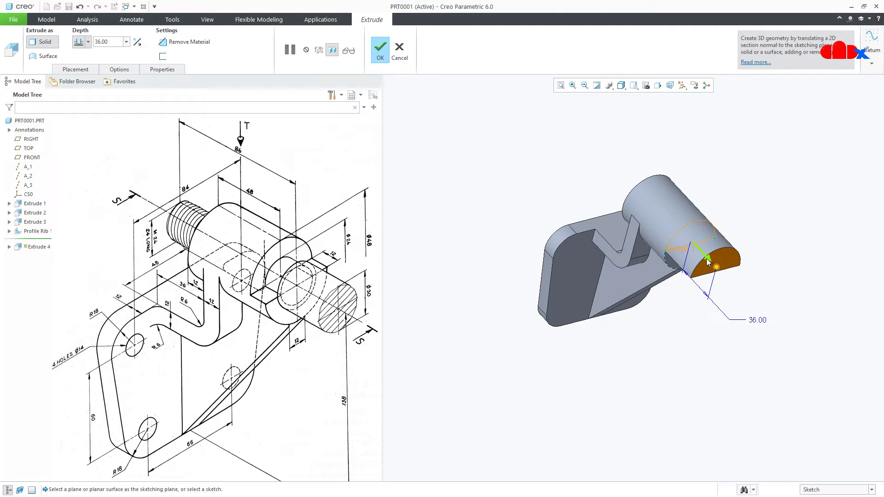
Make the extrusion a material-removing cut 12 mm deep
left_click(706, 260)
double_click(672, 223)
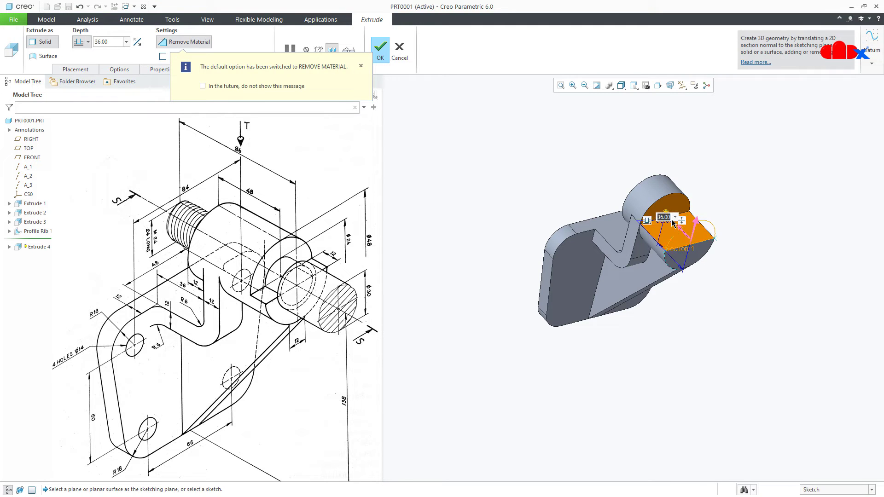
type("12")
key("Return")
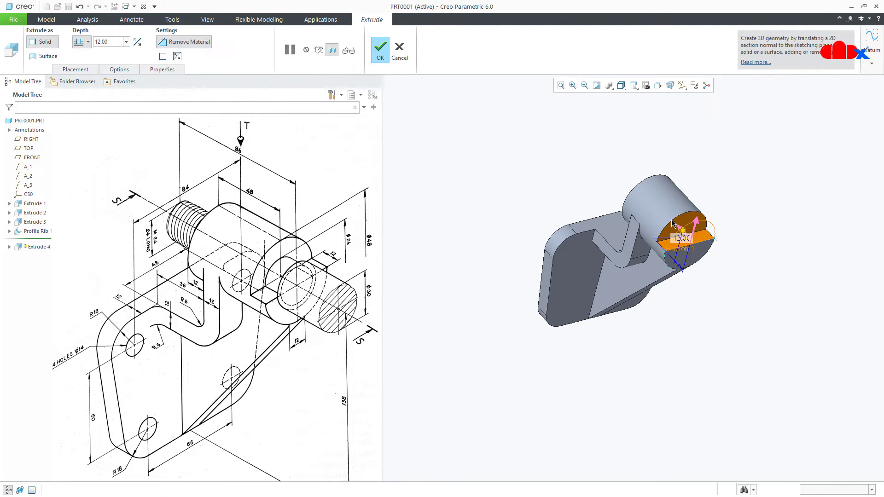
middle_click(672, 223)
middle_click_drag(671, 220, 697, 362)
left_click(697, 377)
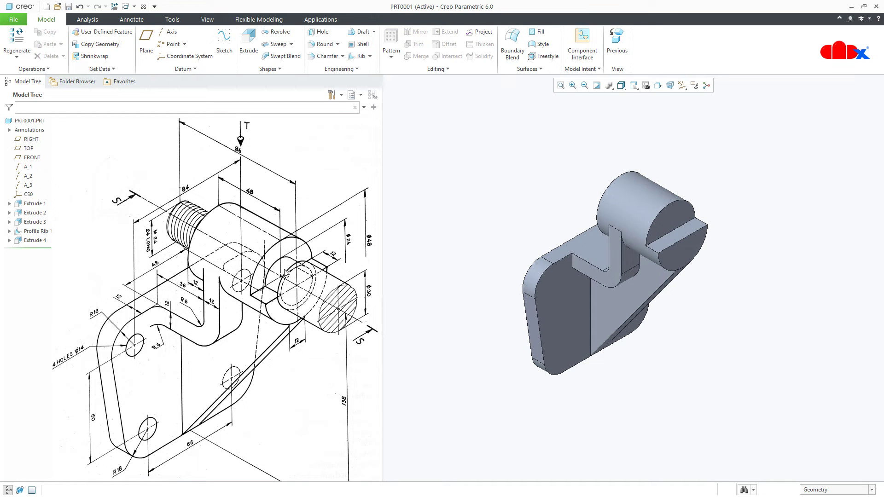
Bore a Ø24 hole from the cylinder's end face along its axis, running To Next
left_click(322, 33)
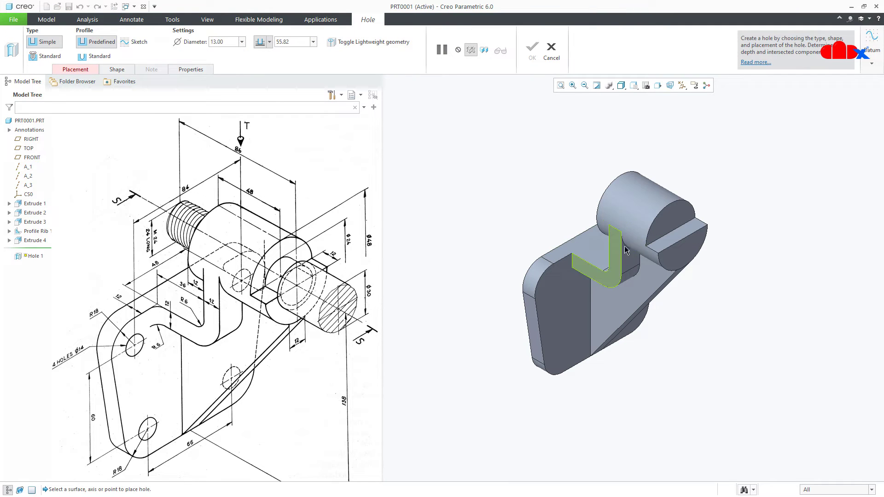
key("ctrl+alt+p")
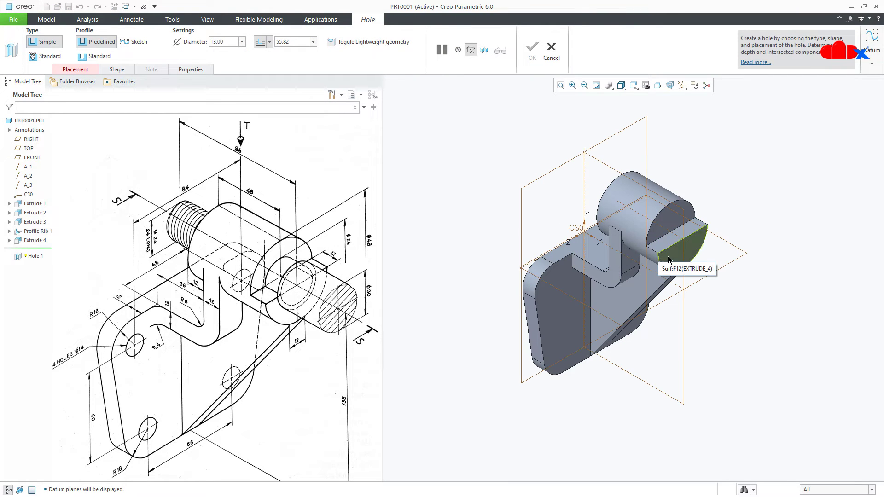
left_click(669, 255)
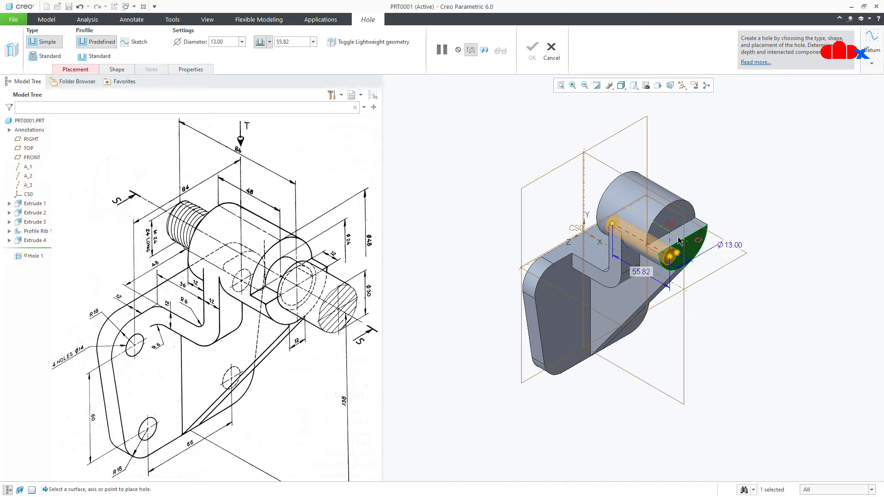
left_click(679, 241, "ctrl")
double_click(748, 228)
type("24")
key("Return")
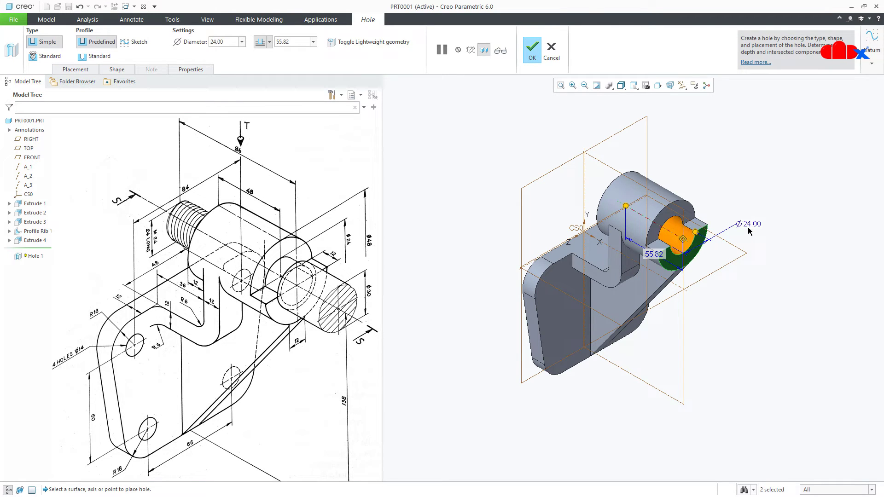
right_click(625, 205)
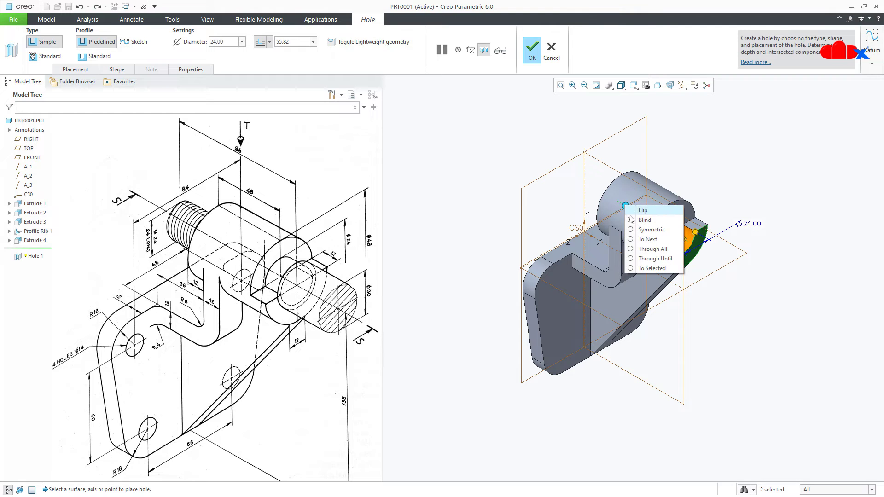
left_click(648, 240)
middle_click(652, 271)
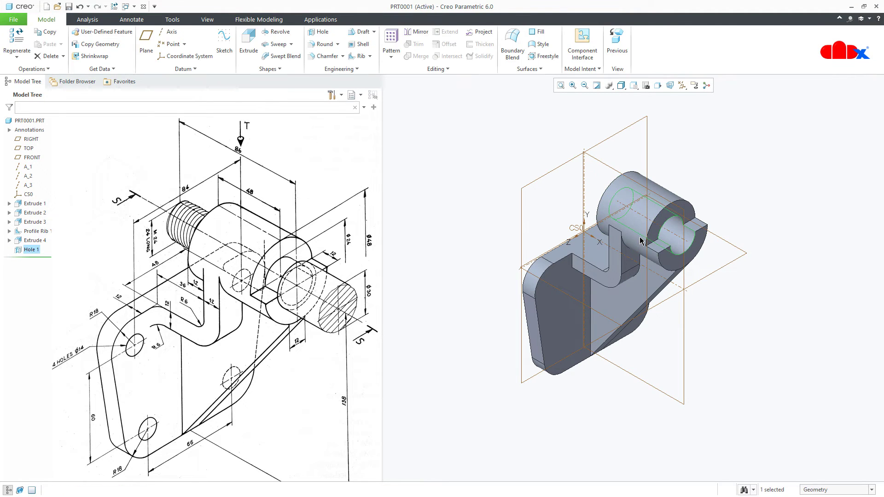
left_click(651, 409)
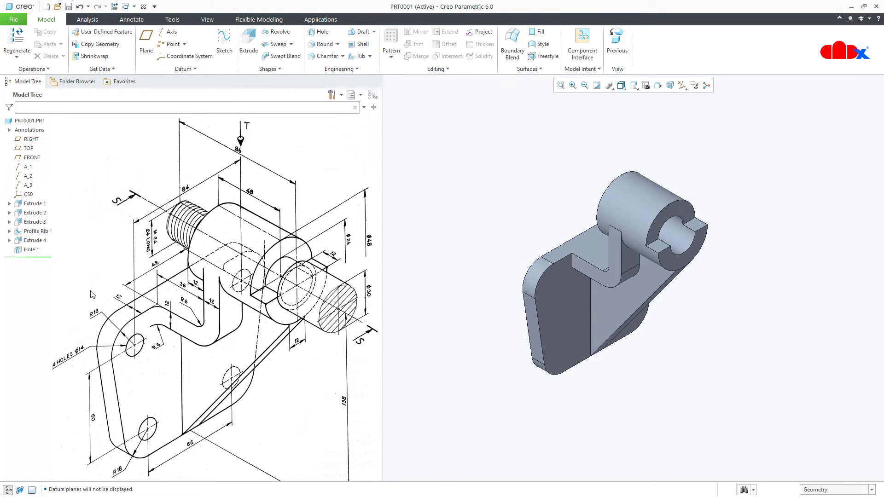
Select Extrude 1 in the model tree for modification
left_click(32, 203)
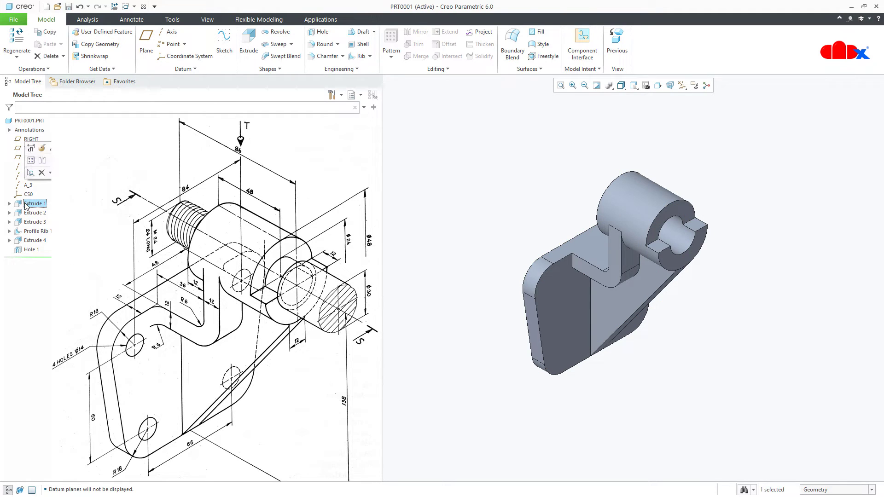
Reopen the Extrude 1 sketch and place datum points at the four corner-arc centres
left_click(42, 149)
right_click(400, 275)
left_click(406, 245)
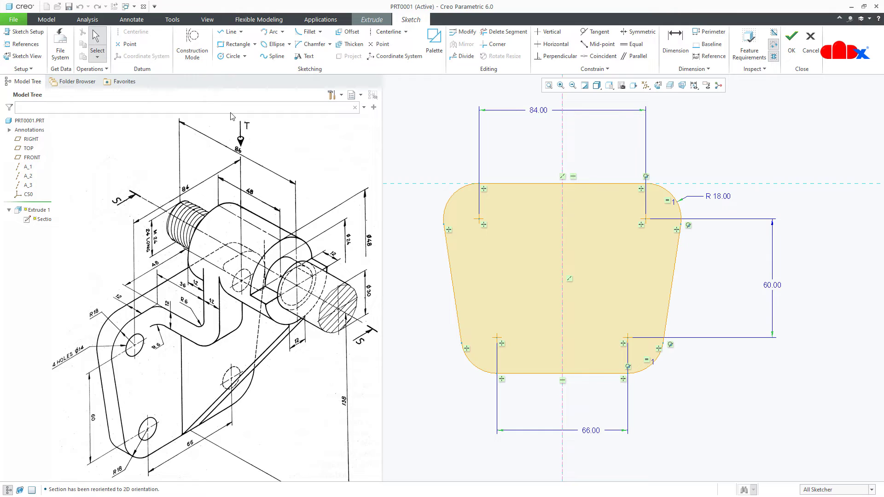
left_click(129, 45)
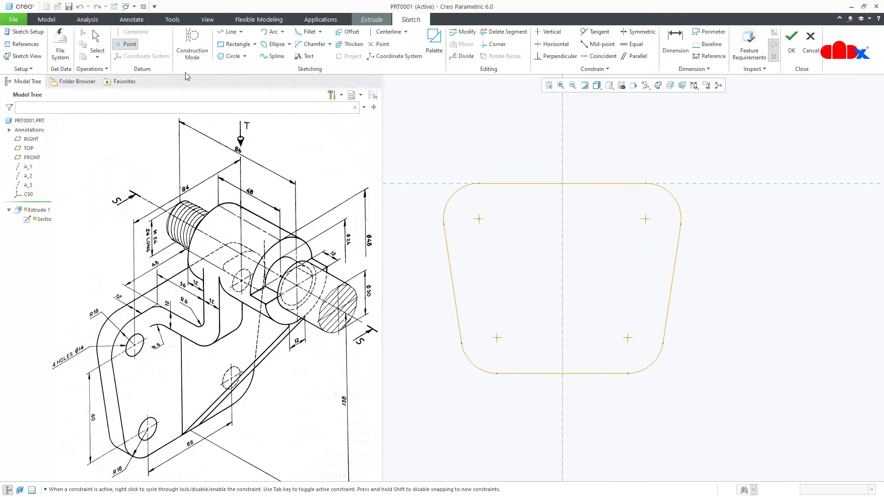
left_click(479, 220)
left_click(645, 219)
left_click(628, 338)
left_click(496, 338)
Accept the sketch and complete the redefined Extrude 1
middle_click(516, 347)
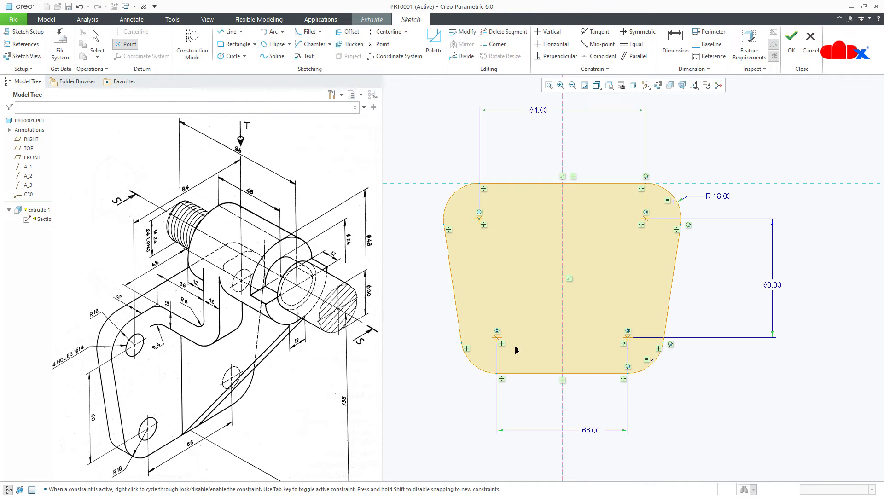
right_click(516, 347)
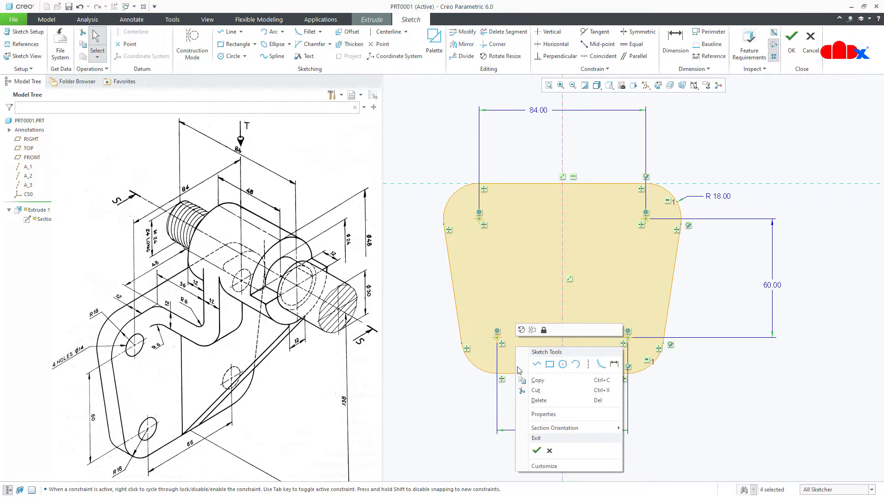
left_click(537, 450)
middle_click(531, 444)
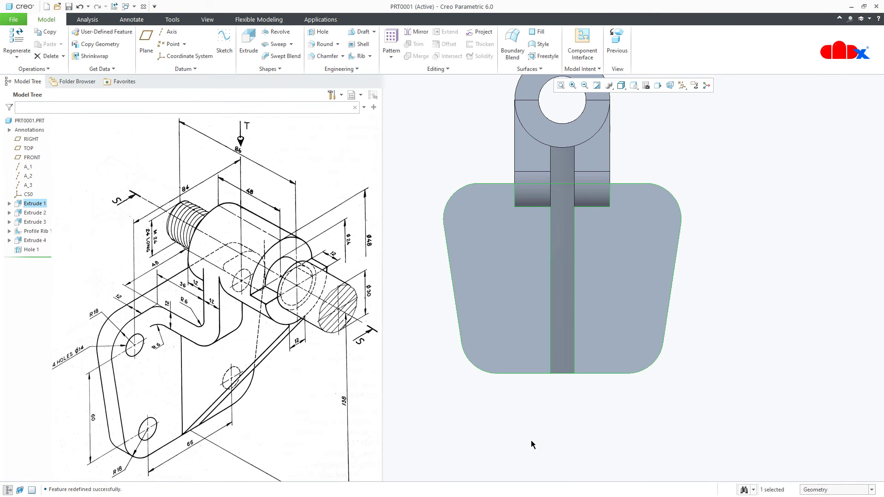
key("ctrl+d")
Drill a Ø14 Through All hole in the plate's front face at the upper datum point
left_click(532, 445)
key("ctrl+shift+p")
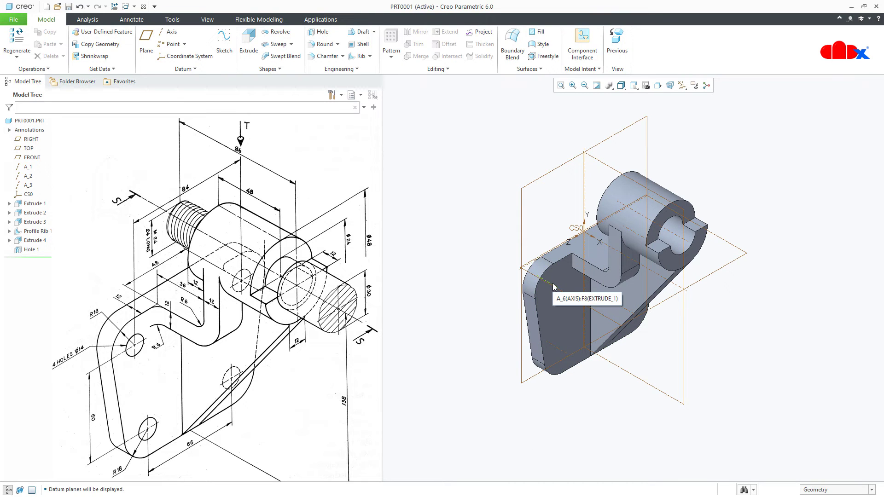
left_click(320, 32)
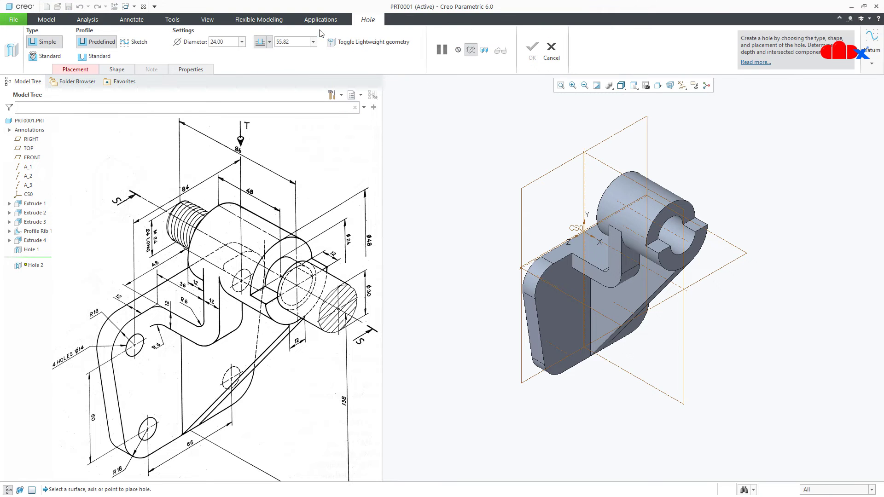
left_click(551, 304)
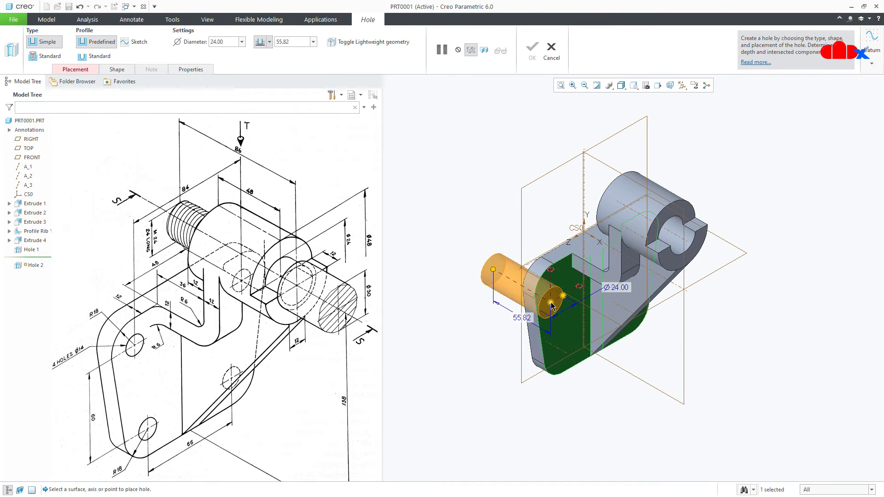
scroll(552, 307, "down", 3)
left_click(557, 271)
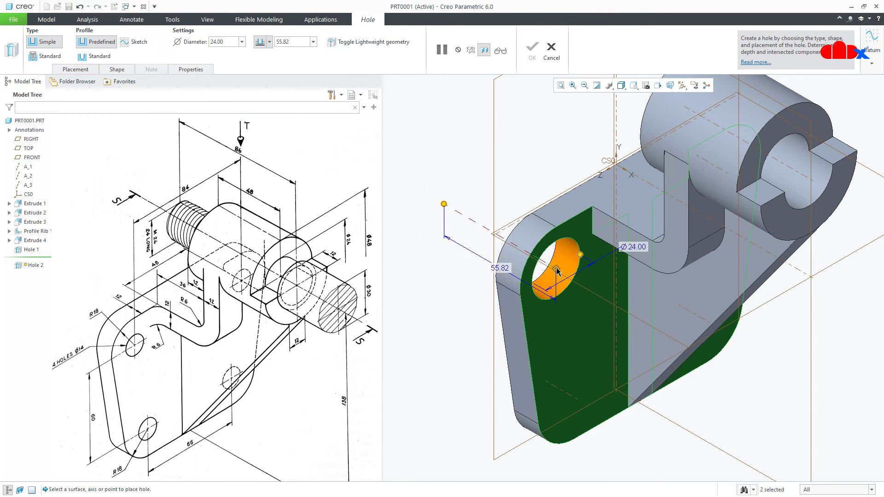
double_click(639, 249)
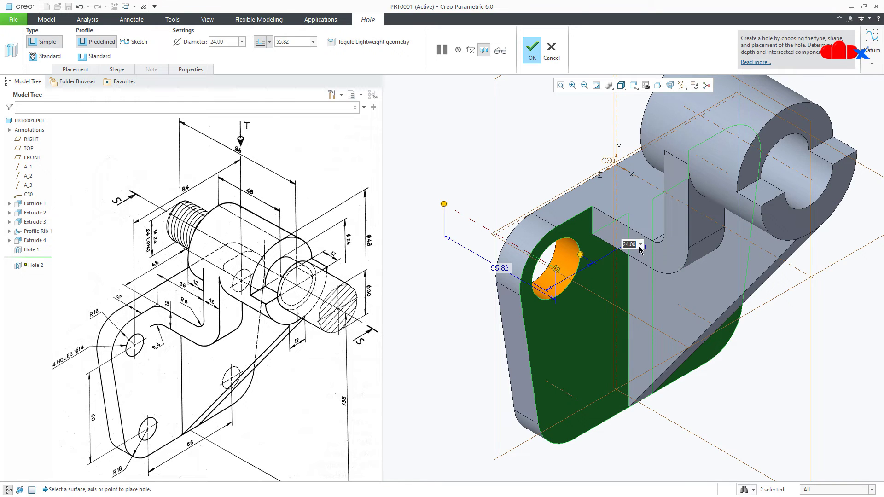
type("14")
key("Return")
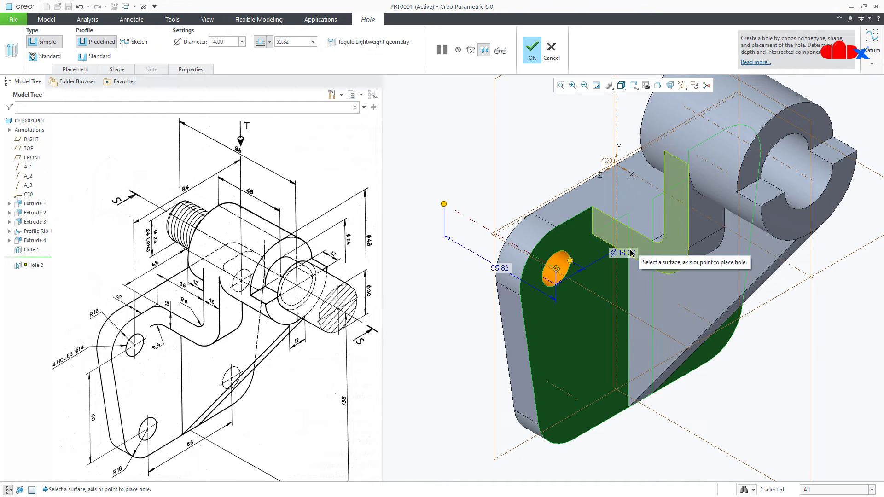
right_click(445, 207)
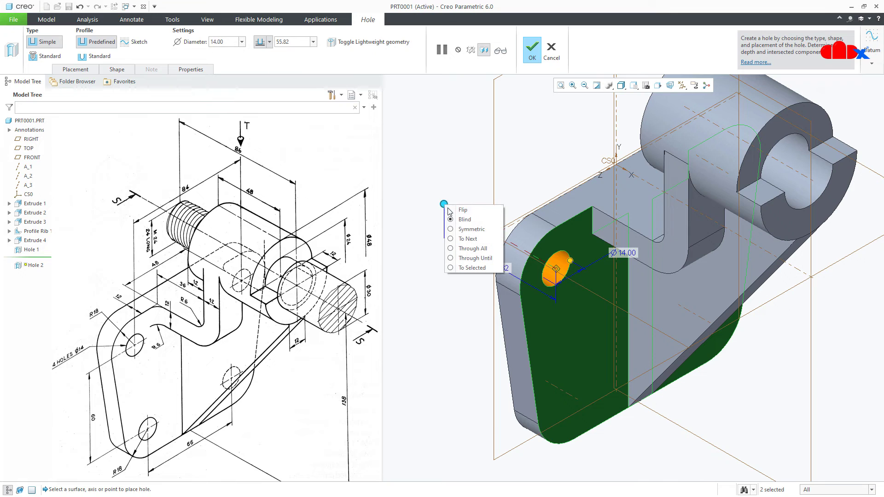
left_click(462, 240)
middle_click(462, 241)
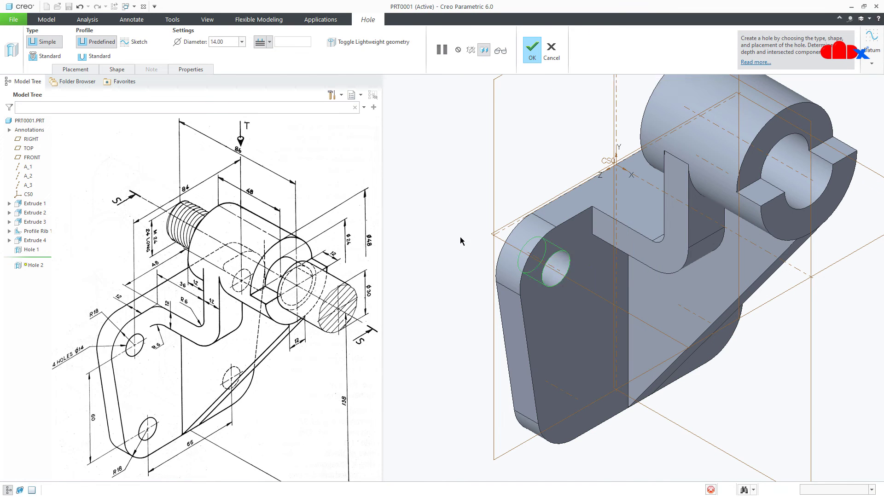
left_click(320, 32)
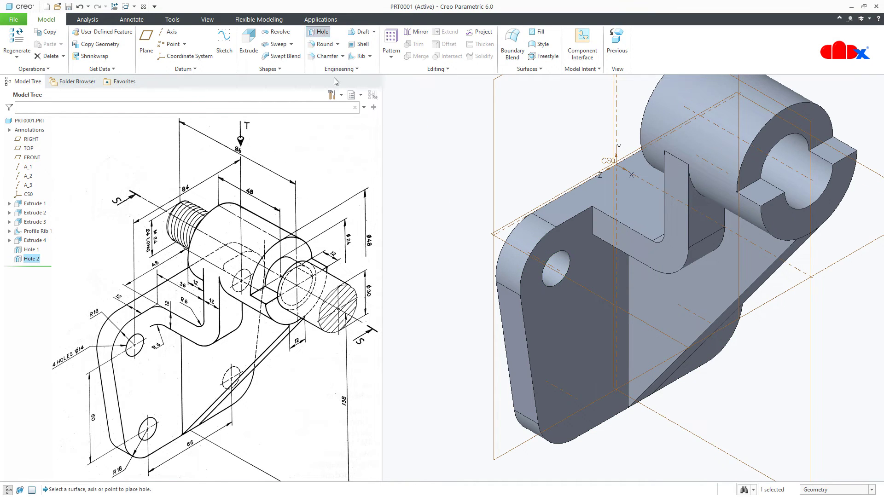
Add Ø14 Through All holes at the lower and upper-right datum points
left_click(562, 367)
left_click(574, 398)
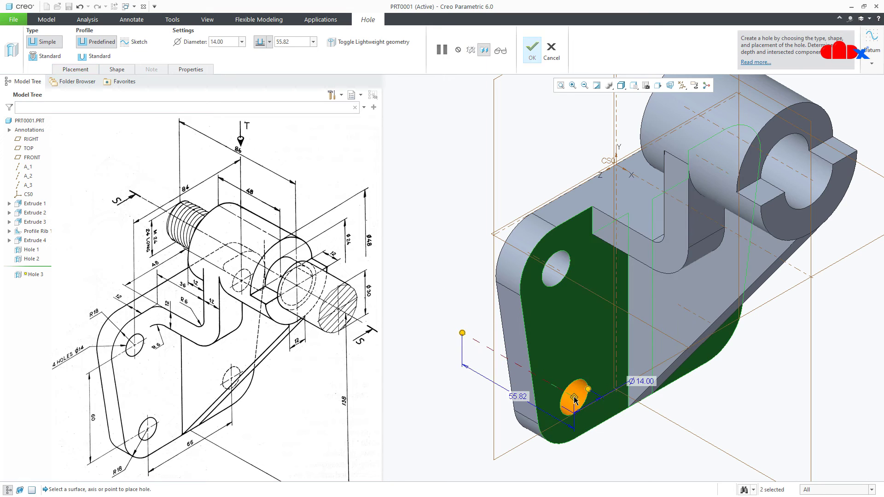
right_click(462, 333)
left_click(481, 356)
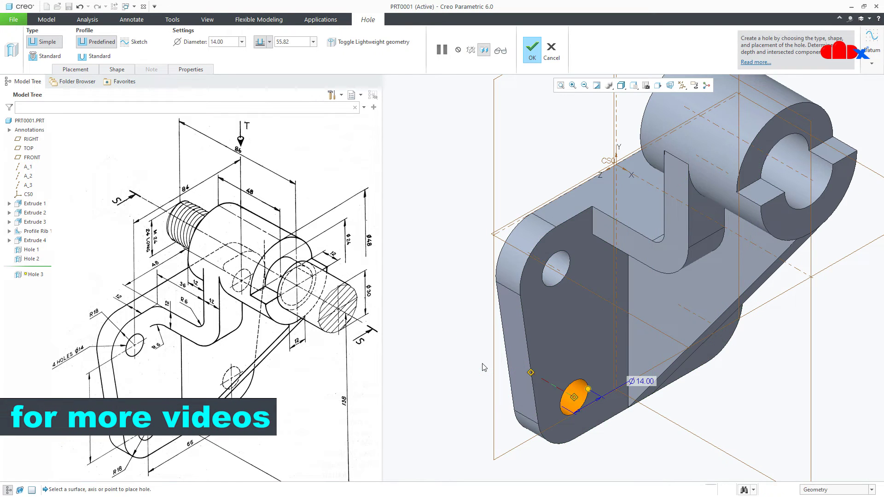
middle_click(482, 365)
middle_click_drag(482, 365, 529, 347)
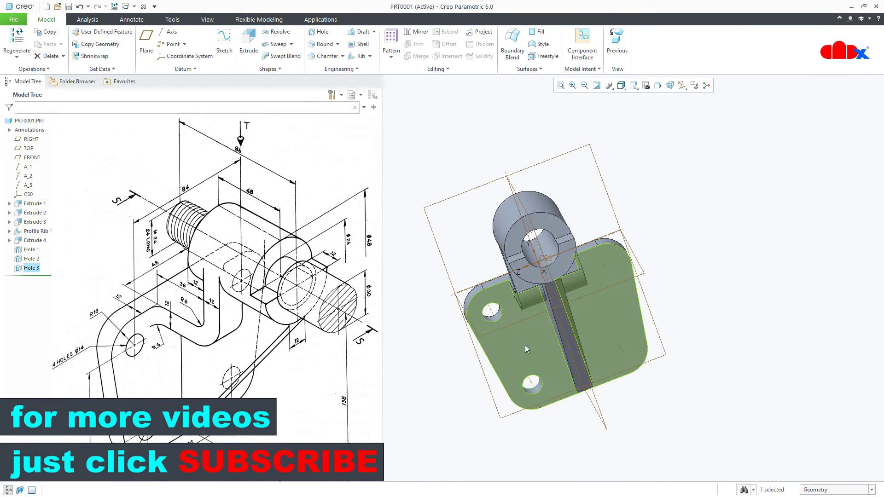
left_click(320, 32)
left_click(611, 268)
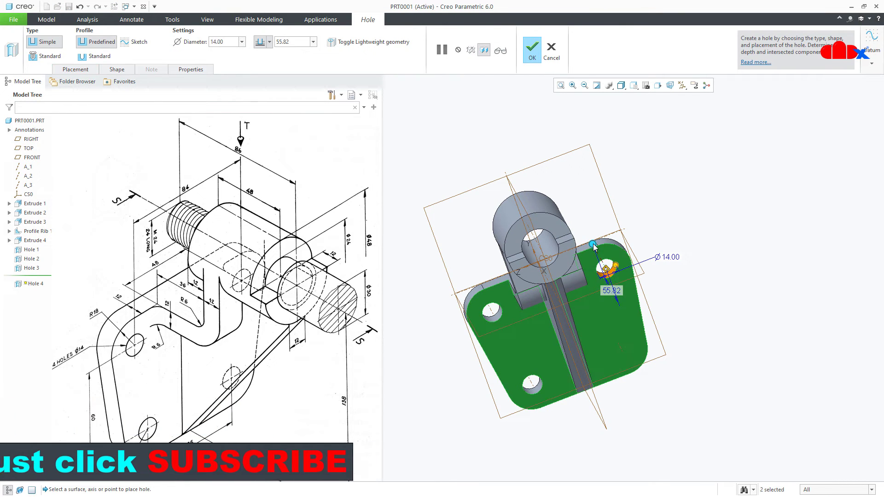
right_click(593, 243)
left_click(612, 283)
middle_click(606, 280)
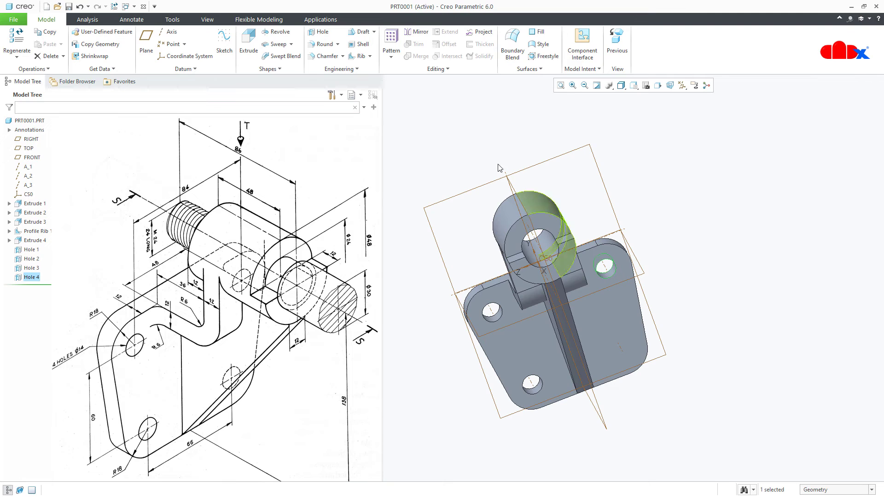
Add the last Ø14 Through All plate hole and hide the datum planes
left_click(320, 32)
left_click(613, 353)
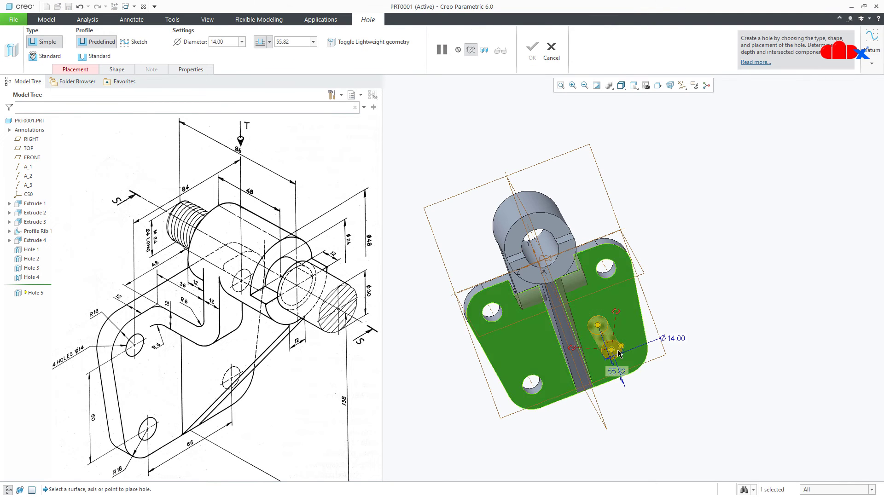
scroll(630, 355, "up", 3)
middle_click_drag(629, 355, 601, 312)
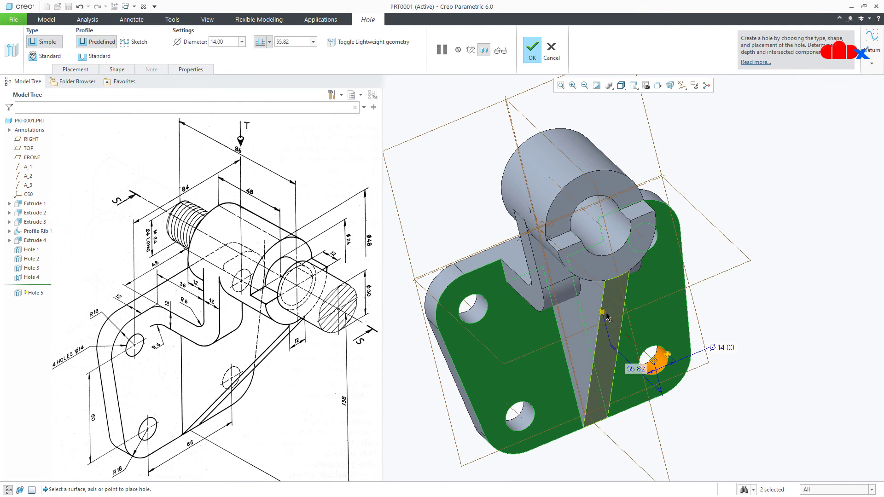
right_click(603, 313)
left_click(617, 348)
middle_click(617, 347)
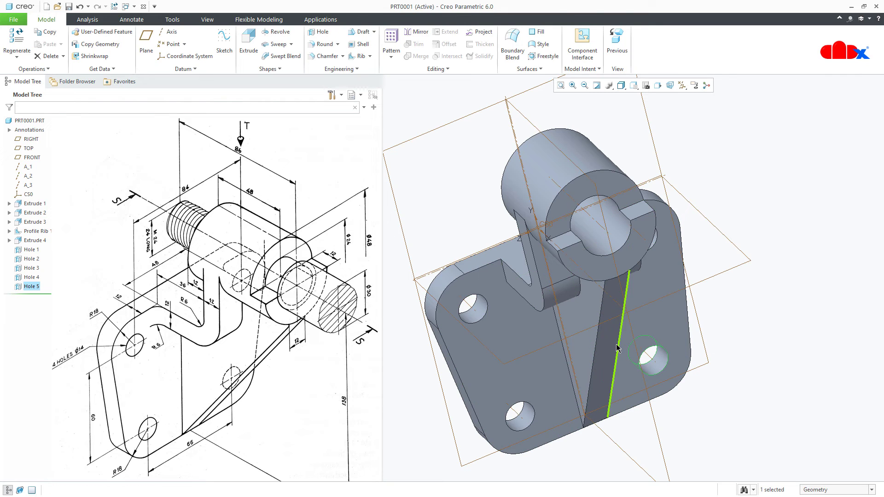
key("ctrl+d")
left_click(651, 445)
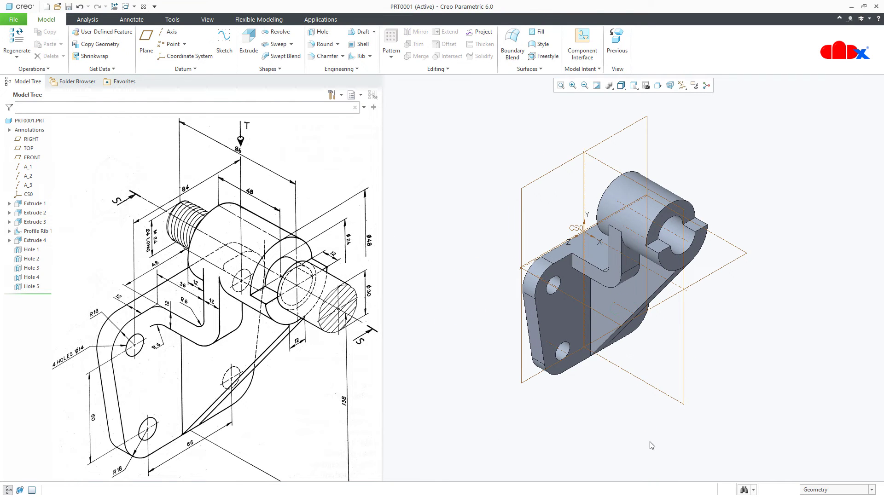
key("d")
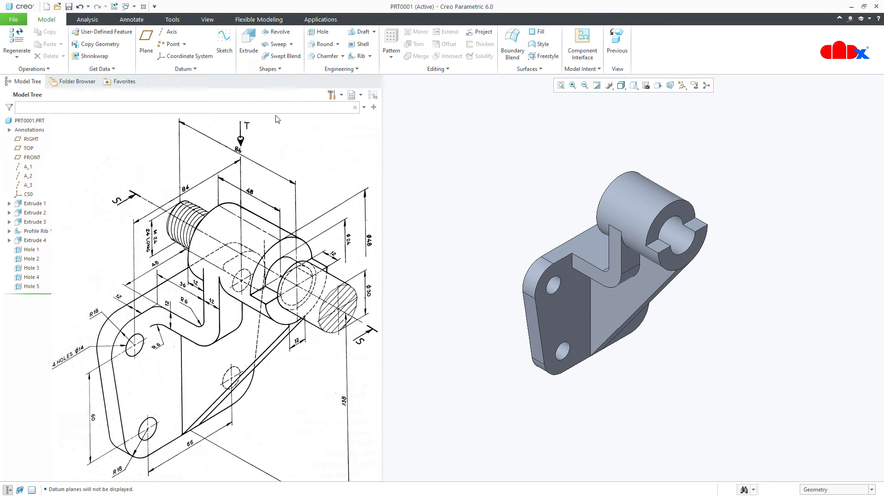
left_click(323, 44)
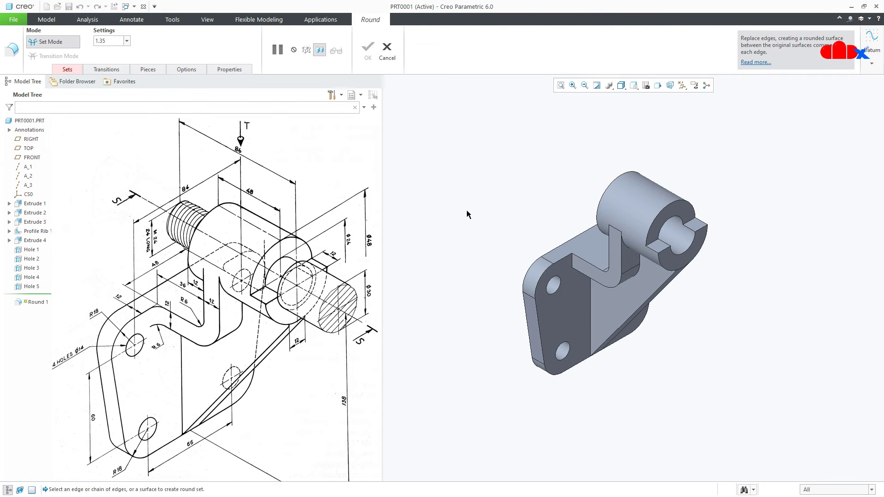
Round both edges where the upright meets the base plate with a 6 mm radius
left_click(572, 262)
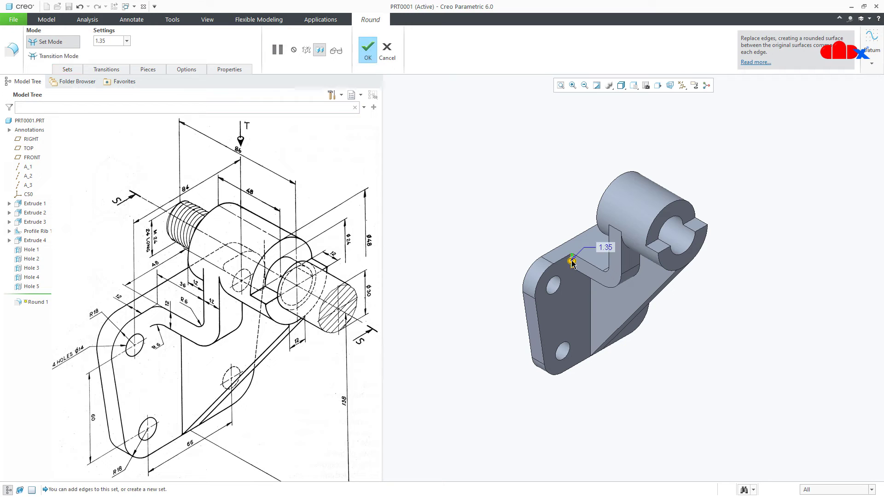
double_click(606, 247)
type("6")
key("Return")
middle_click_drag(622, 302, 626, 272)
left_click(649, 233, "ctrl")
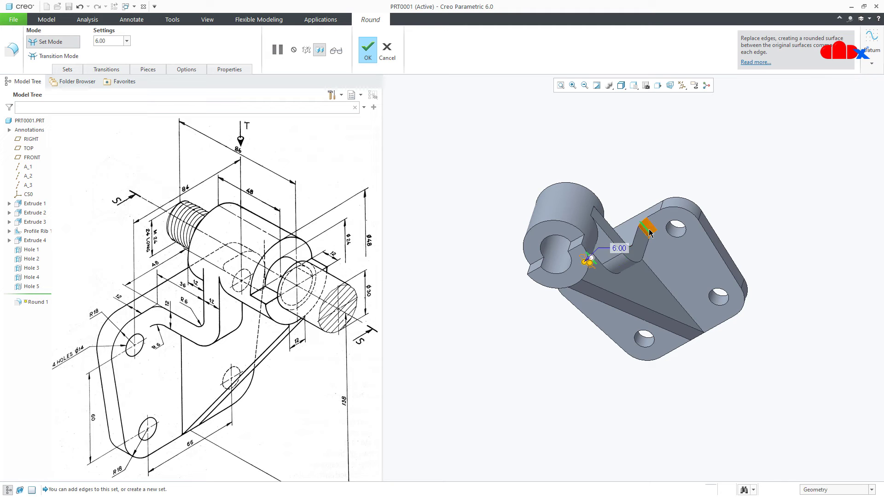
middle_click(669, 263)
middle_click_drag(670, 263, 681, 419)
left_click(681, 420)
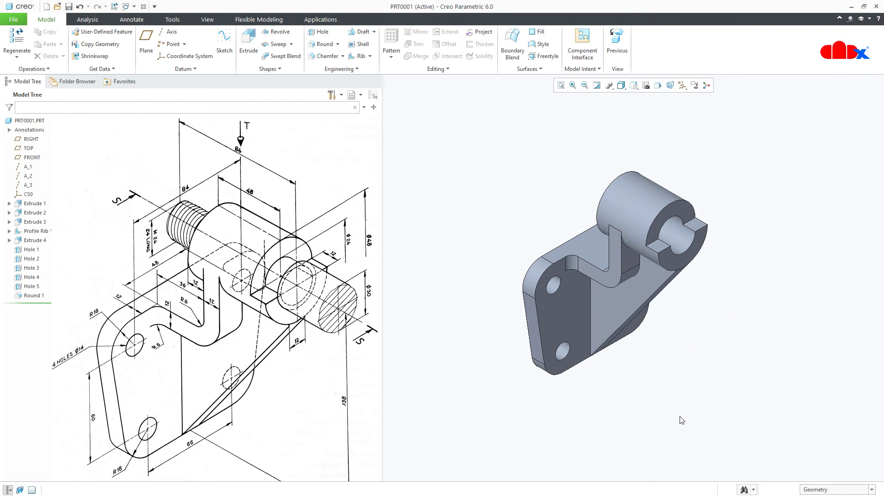
Apply the red appearance to the whole bracket using the Part selection filter
left_click(211, 23)
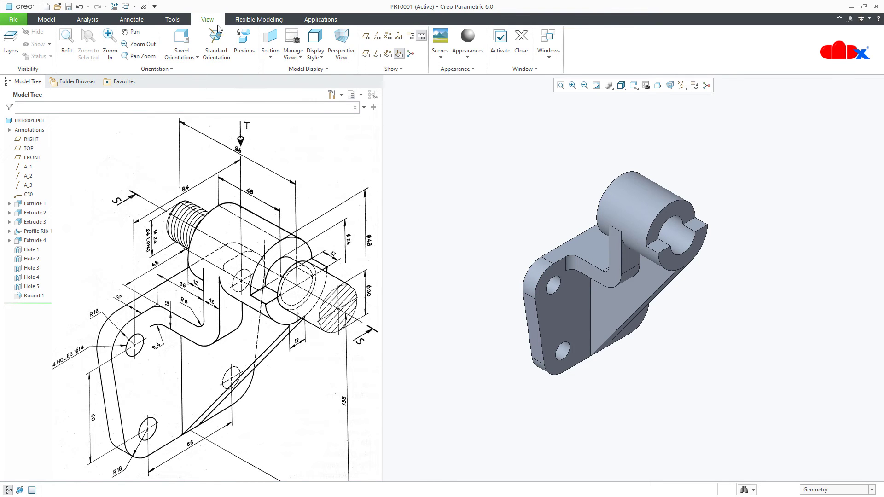
left_click(468, 56)
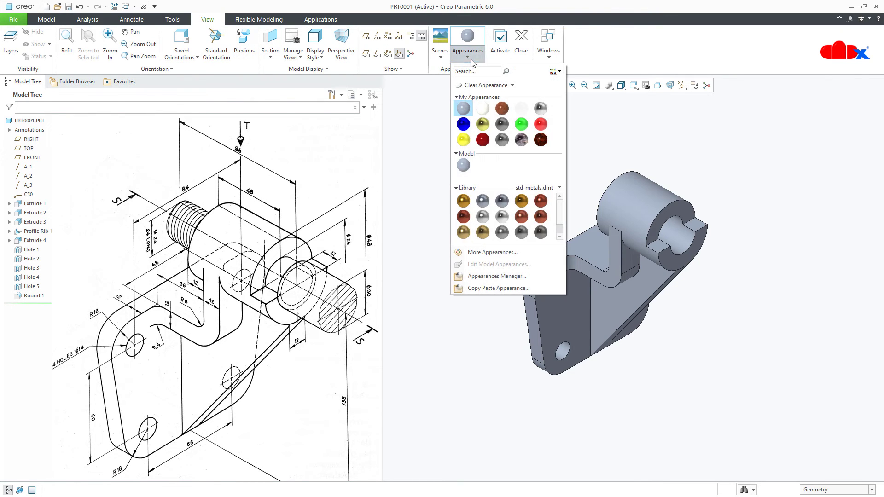
left_click(541, 125)
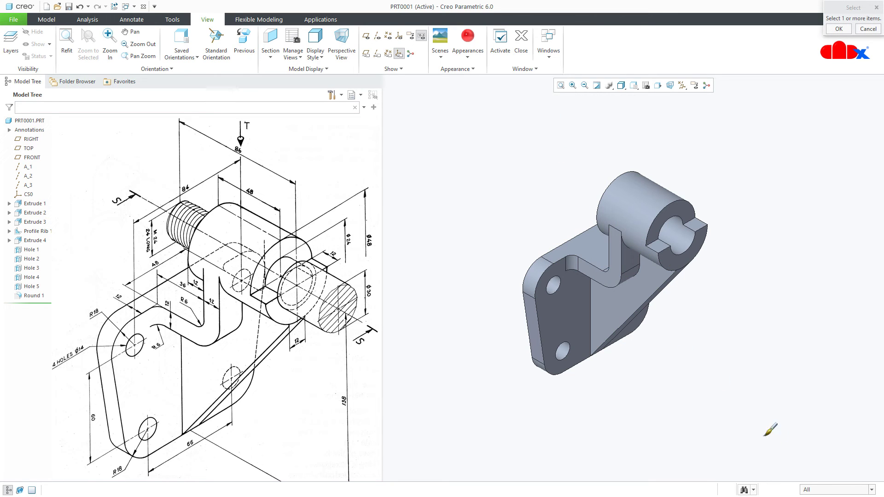
left_click(815, 489)
left_click(808, 479)
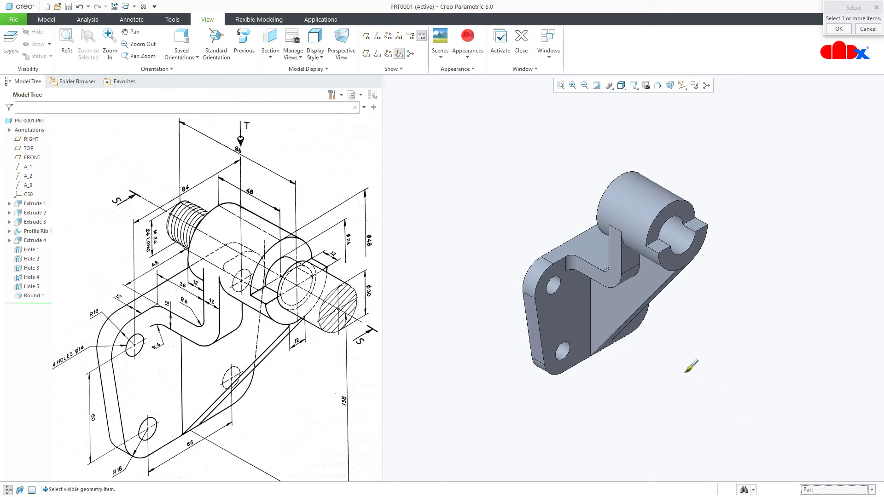
left_click(637, 347)
middle_click(637, 346)
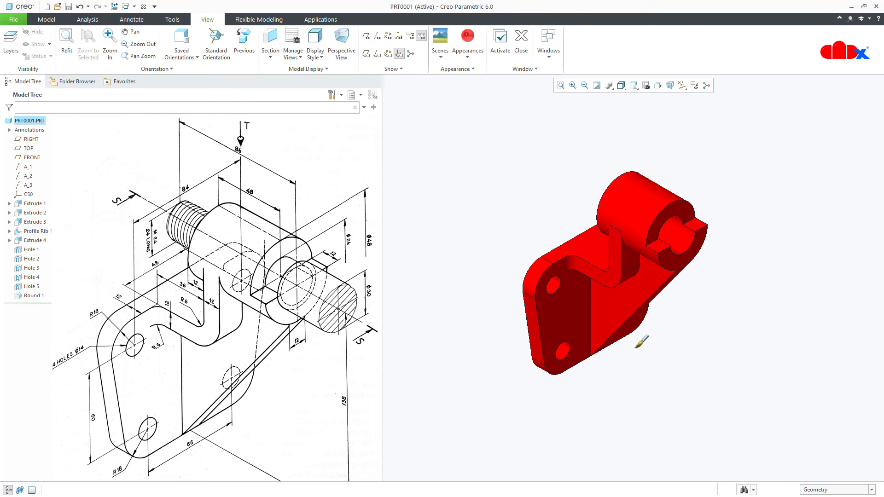
Choose the white appearance and set the selection filter to Intent Surface
left_click(467, 58)
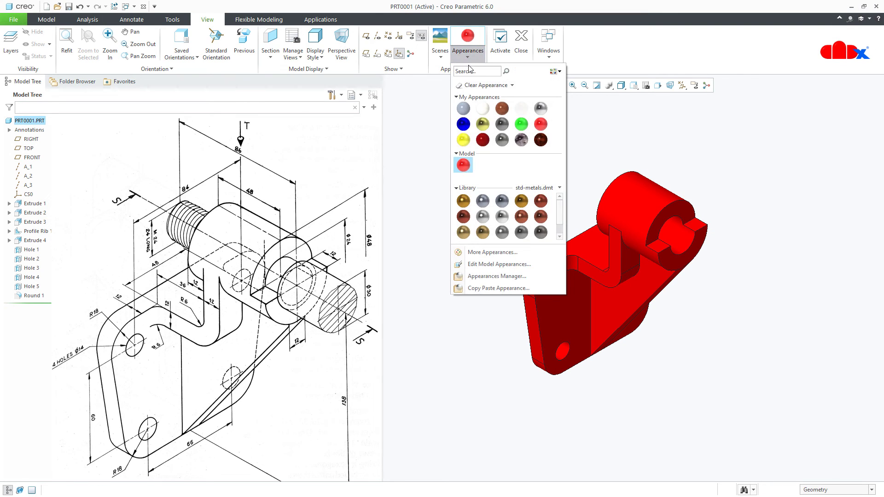
left_click(481, 113)
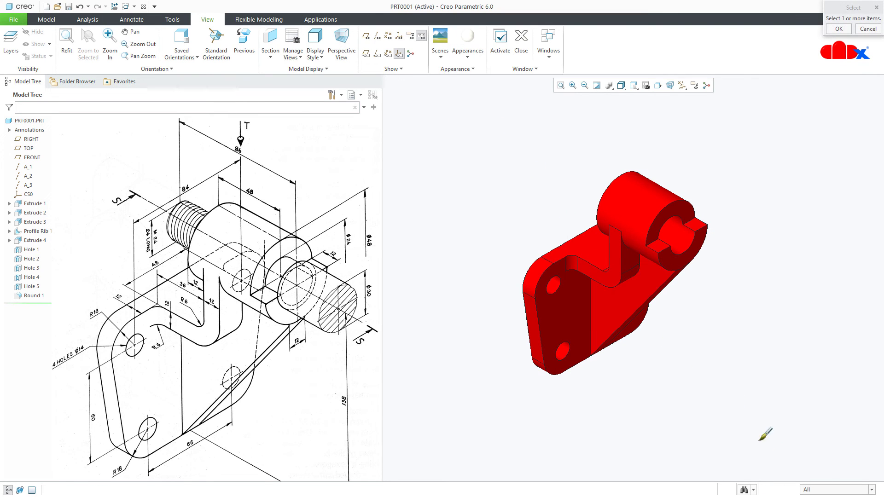
left_click(811, 491)
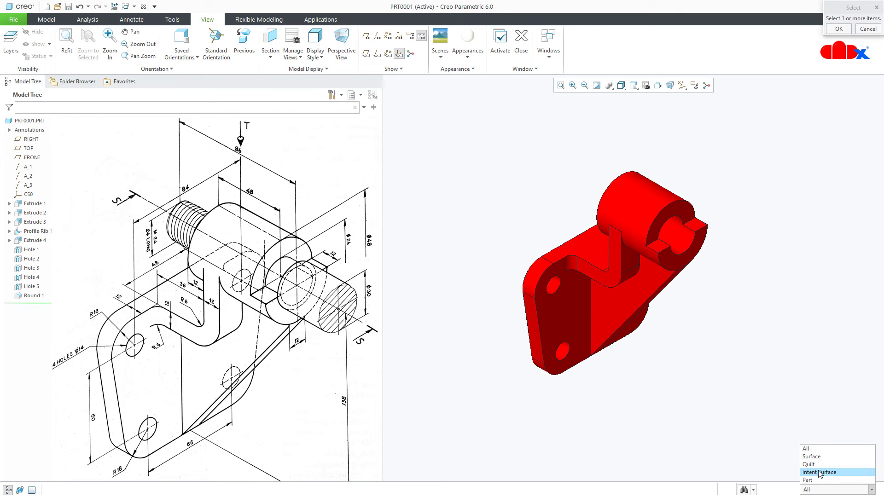
left_click(820, 473)
Colour the cylinder bore and the four plate hole surfaces white
left_click(679, 250)
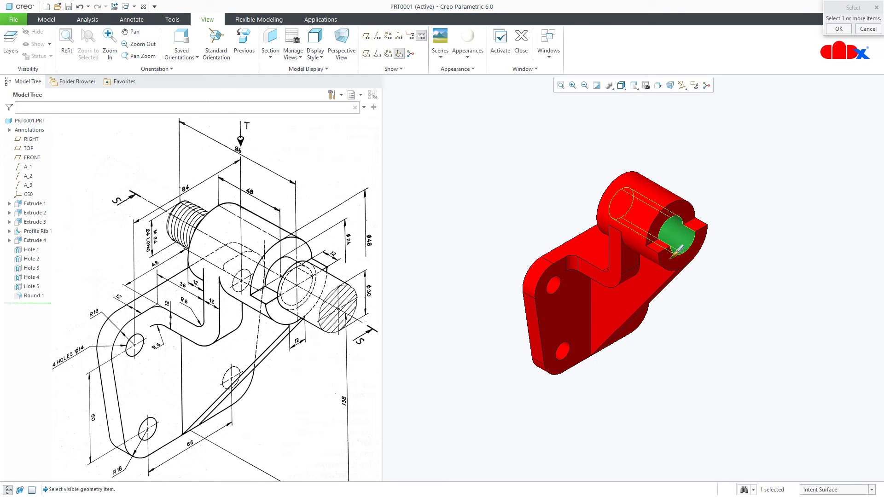
left_click(553, 284, "ctrl")
left_click(567, 345, "ctrl")
middle_click_drag(568, 345, 653, 308)
left_click(641, 311, "ctrl")
left_click(623, 230, "ctrl")
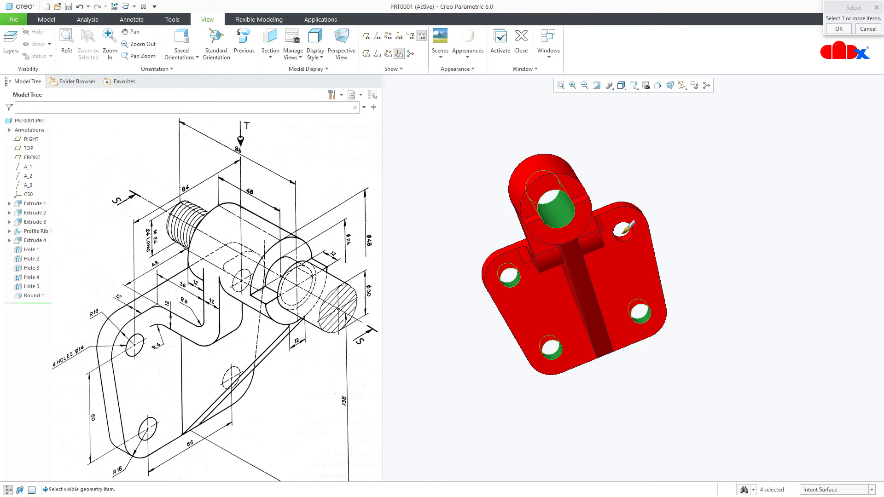
middle_click(640, 261)
middle_click_drag(640, 261, 678, 391)
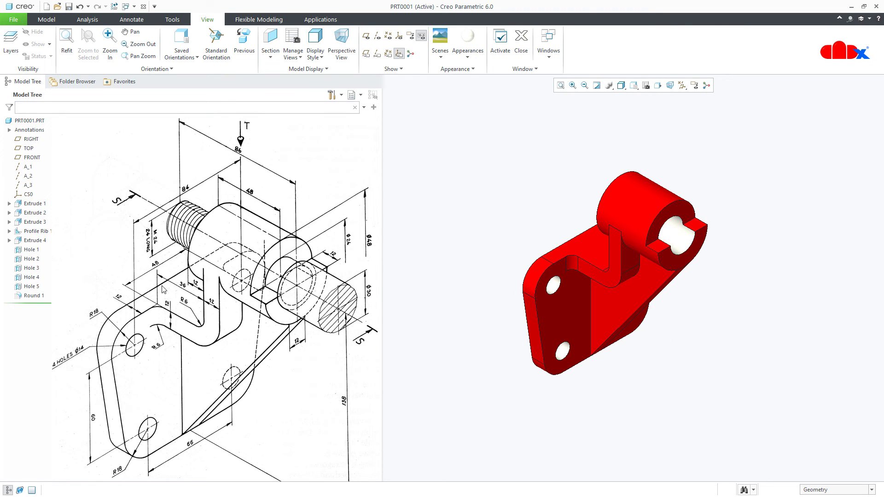
left_click(132, 20)
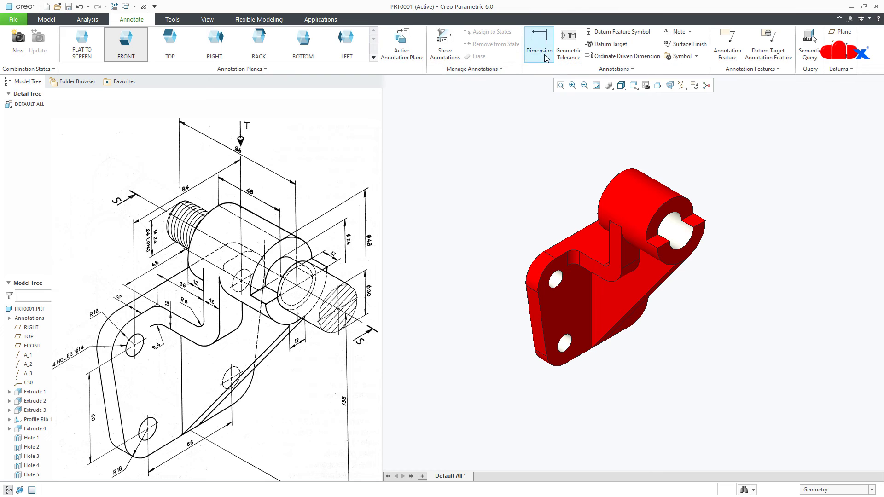
Show the 84.00, 66.00 and 60.00 dimensions of Extrude 1 on the bracket
left_click(444, 49)
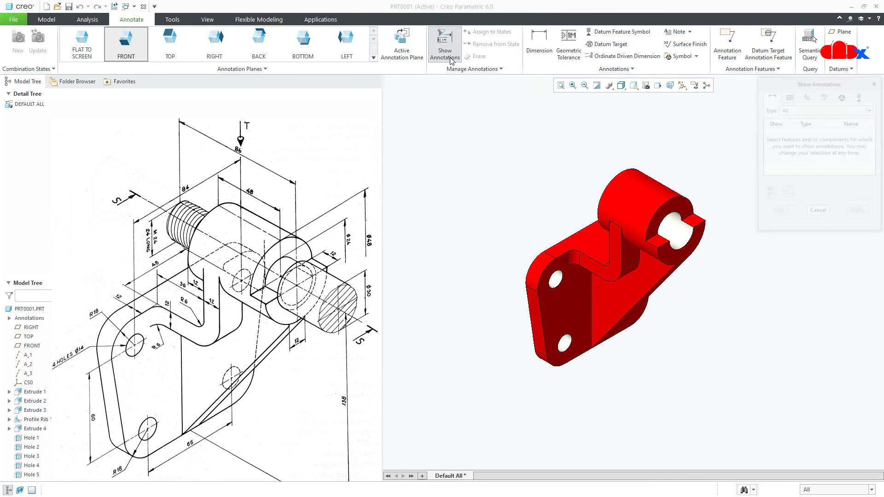
left_click(36, 393)
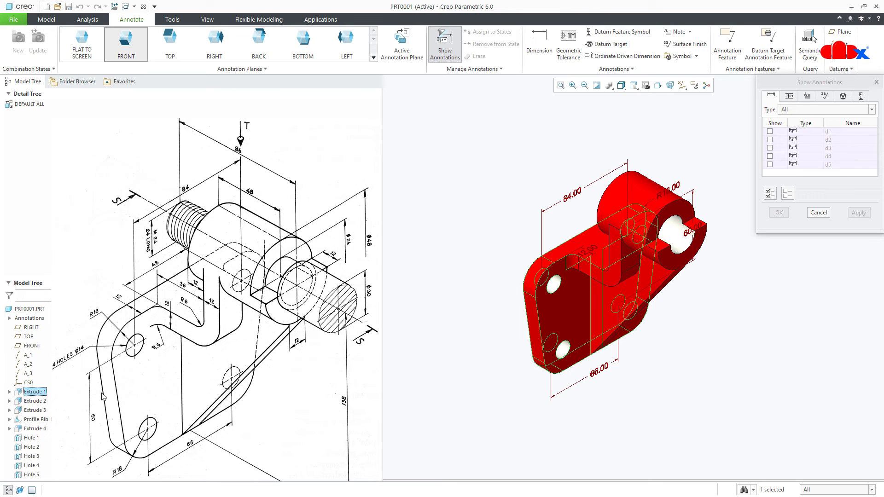
left_click(770, 194)
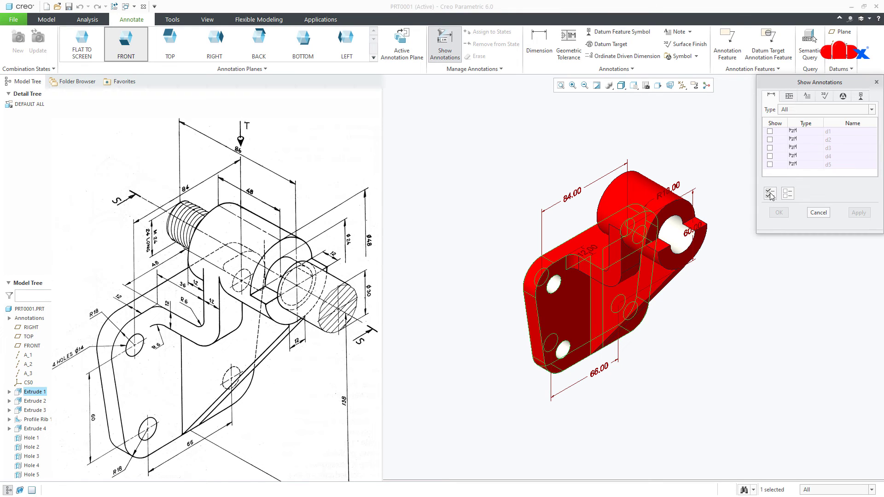
left_click(788, 194)
left_click(695, 86)
left_click(573, 194)
left_click(600, 370)
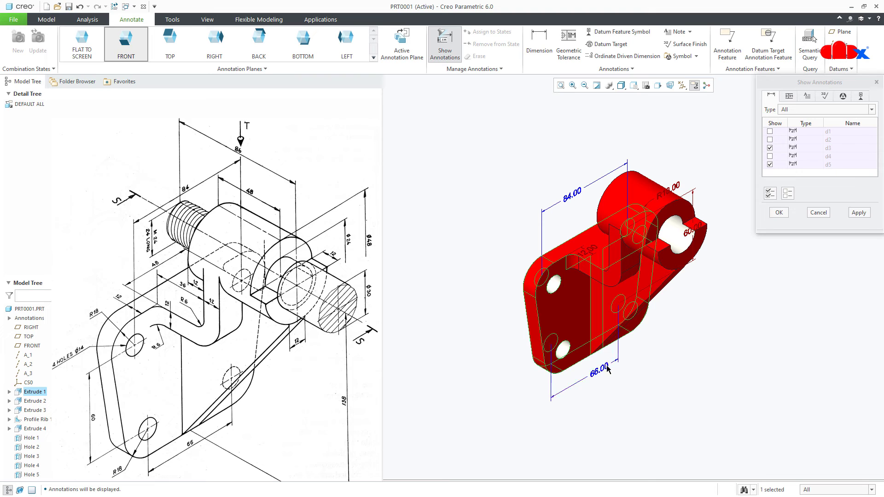
left_click(692, 230)
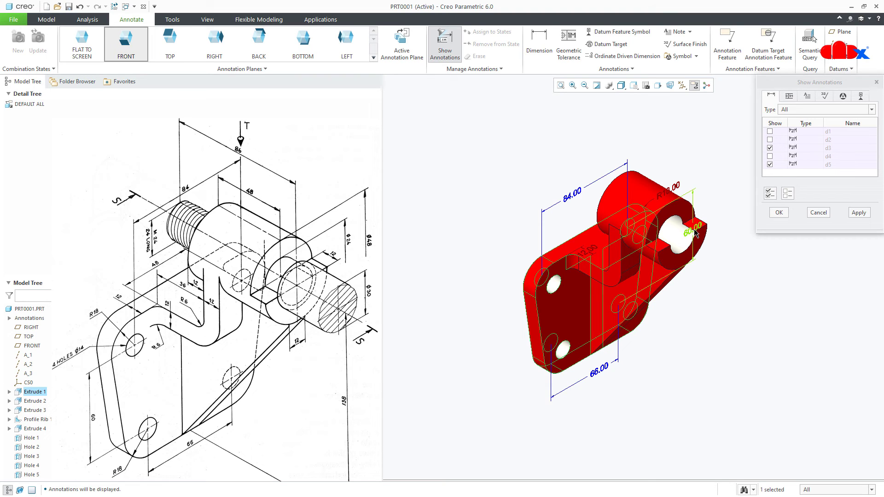
left_click(783, 215)
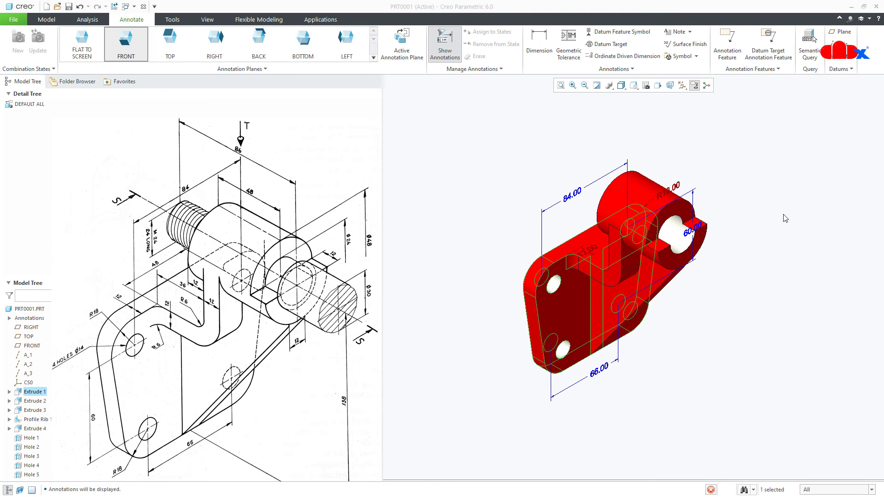
Drag the 60.00 and 84.00 dimension texts outward, clear of the model
left_click(764, 269)
left_click(598, 369)
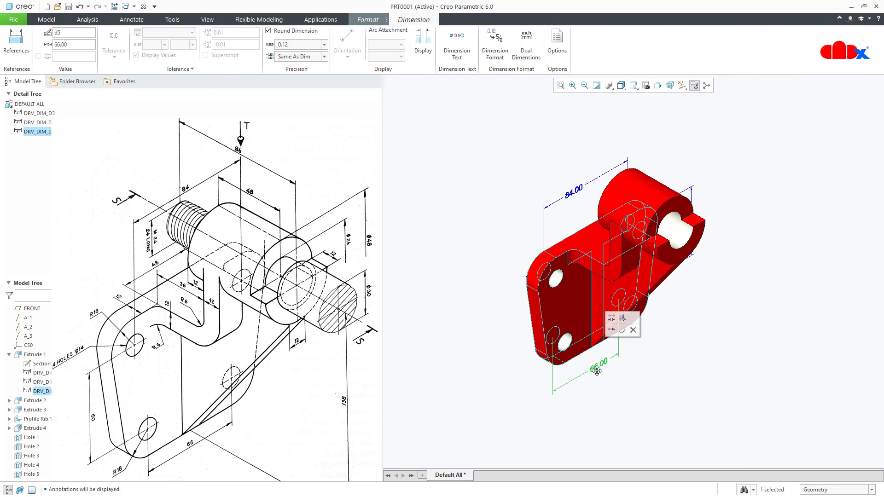
left_click(698, 221)
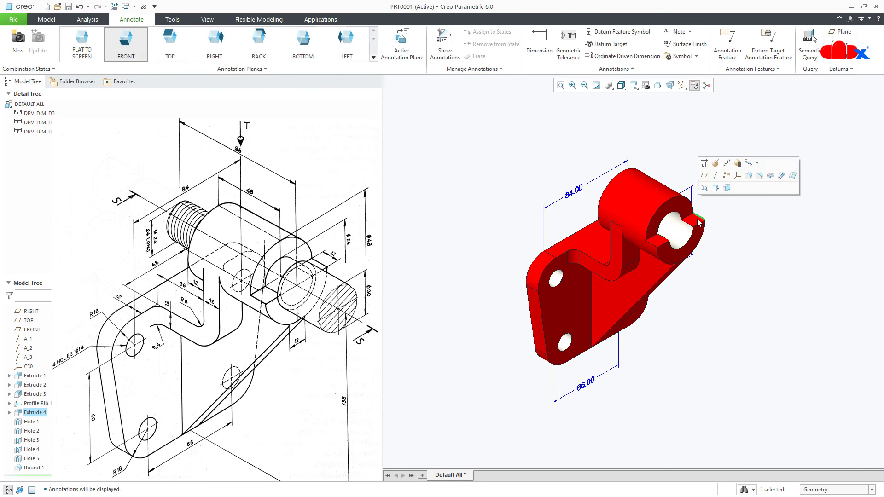
left_click(696, 224)
left_click_drag(696, 224, 721, 211)
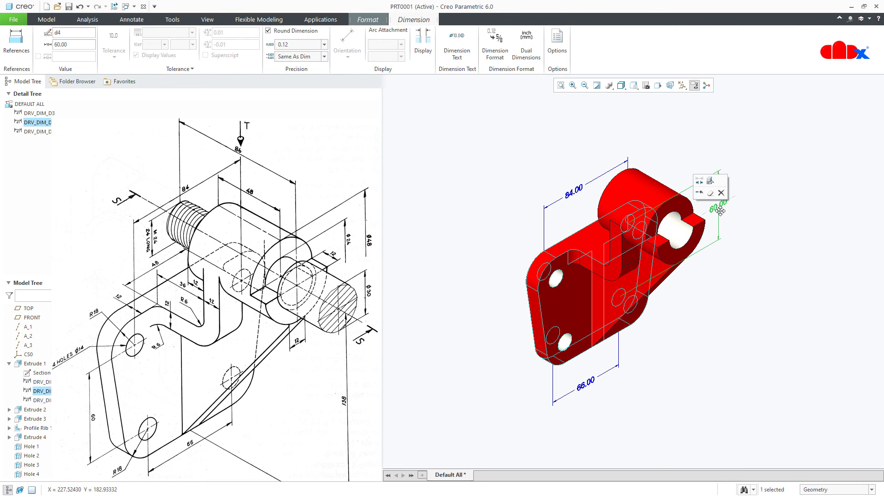
left_click(644, 147)
left_click(576, 191)
left_click_drag(577, 191, 587, 177)
left_click(680, 347)
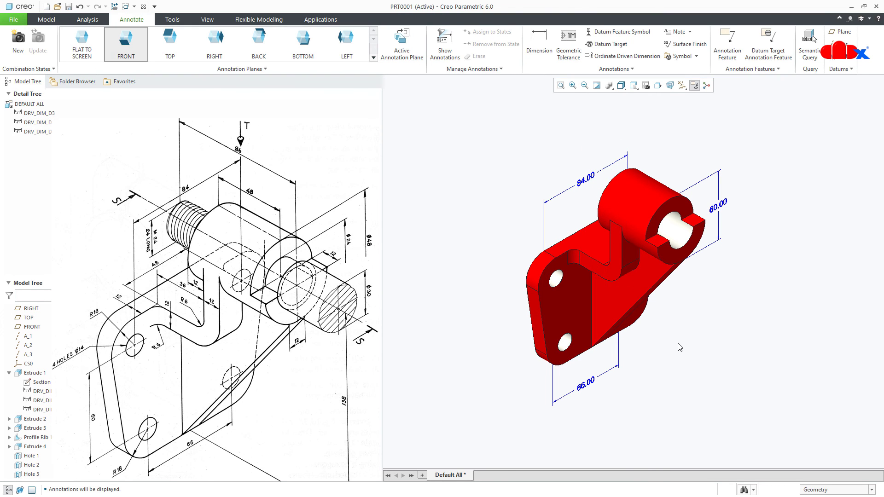
left_click(444, 45)
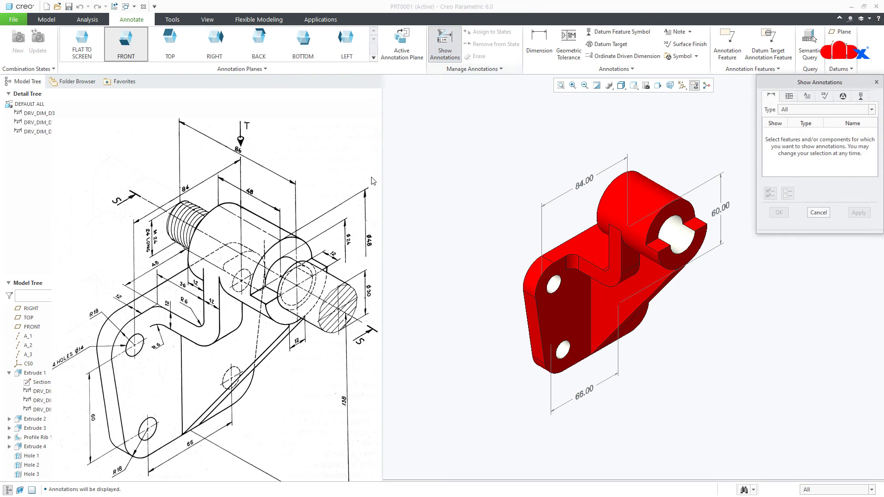
Show Extrude 2's 138.00 dimension and move it out to the right of the bracket
left_click(42, 419)
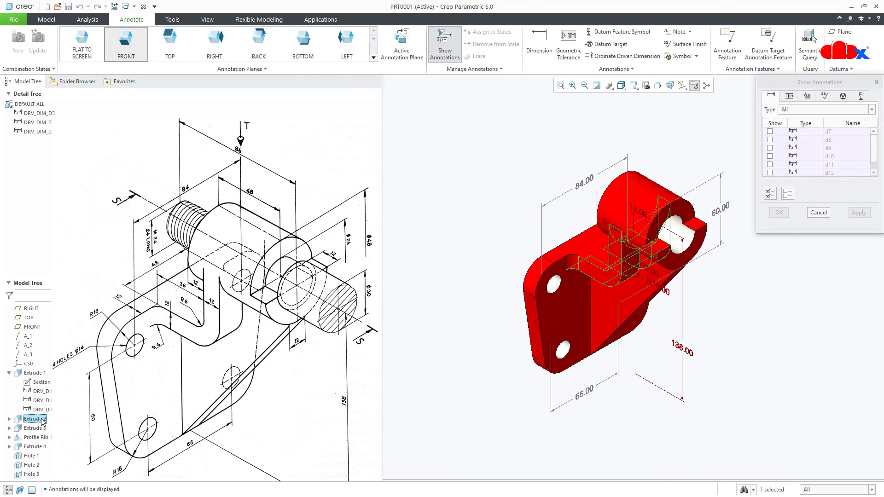
left_click(680, 347)
left_click(786, 216)
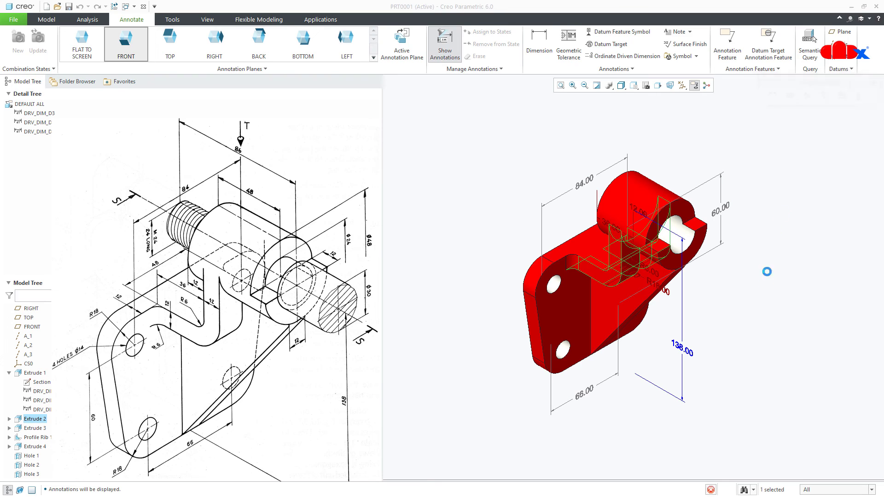
left_click_drag(685, 333, 724, 337)
left_click(754, 341)
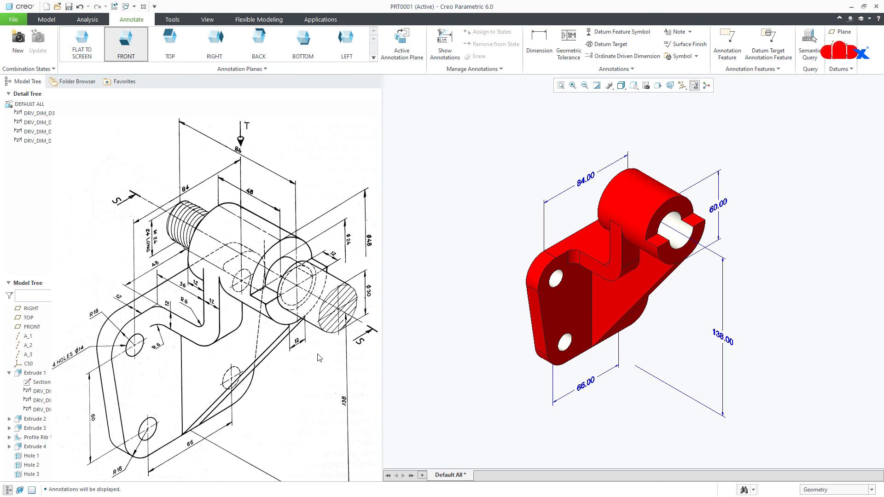
left_click(540, 46)
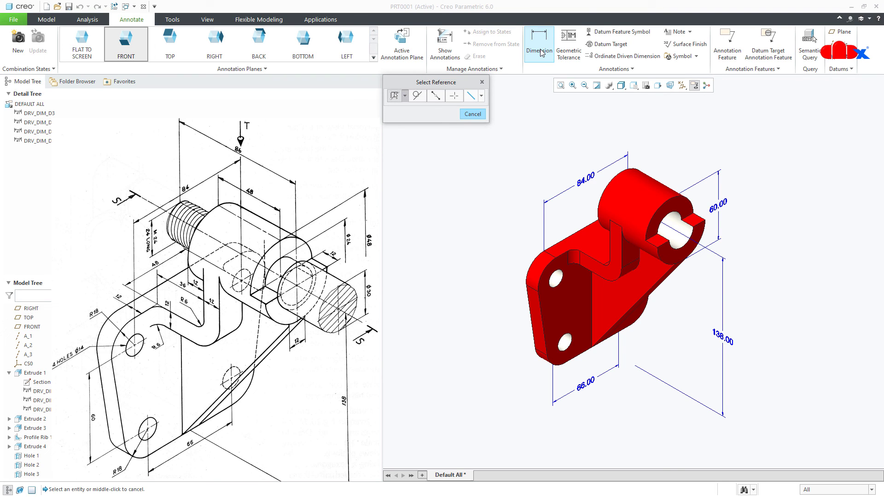
Add a 96.00 dimension on the RIGHT plane between the plate's upper and lower edges, placed left of the plate
left_click(215, 54)
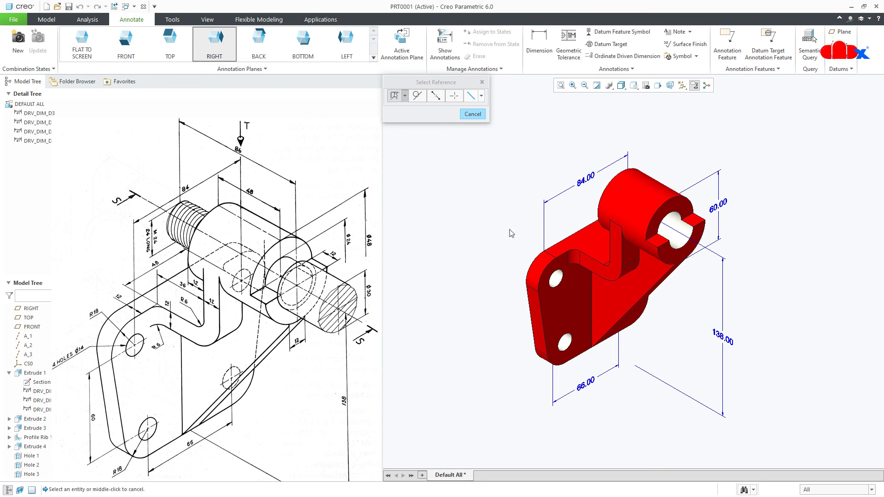
left_click(556, 259)
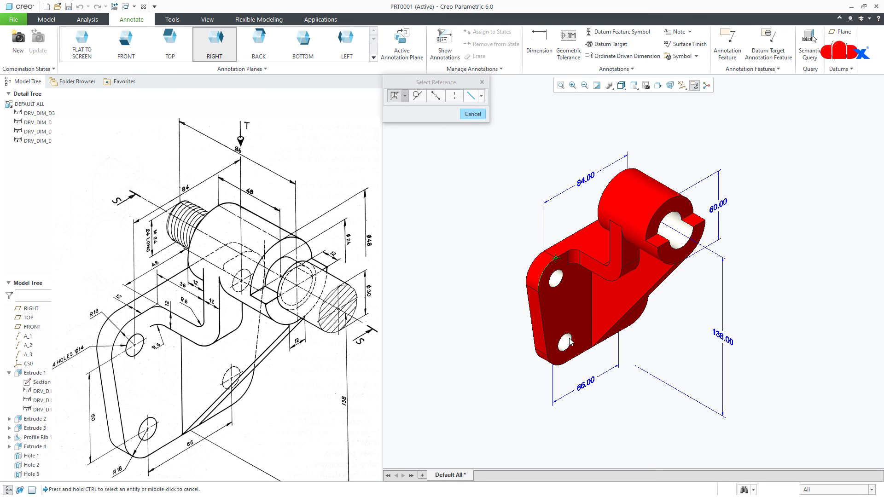
left_click(566, 365, "ctrl")
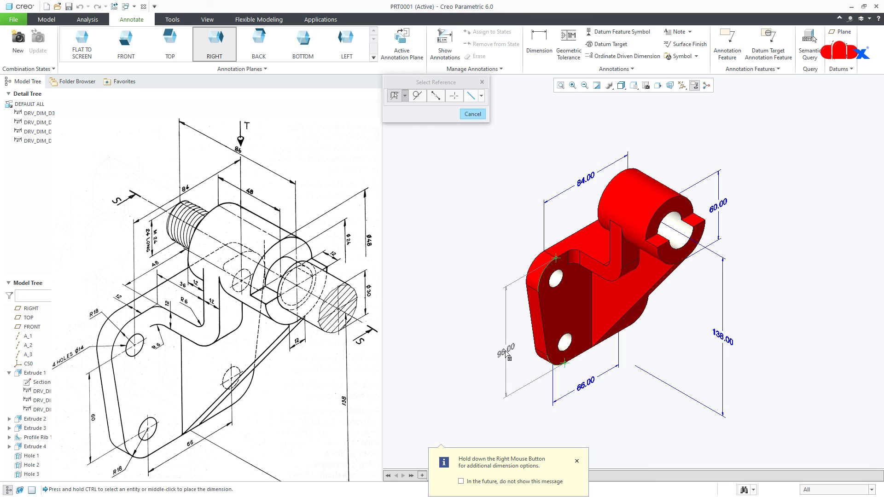
middle_click(507, 353)
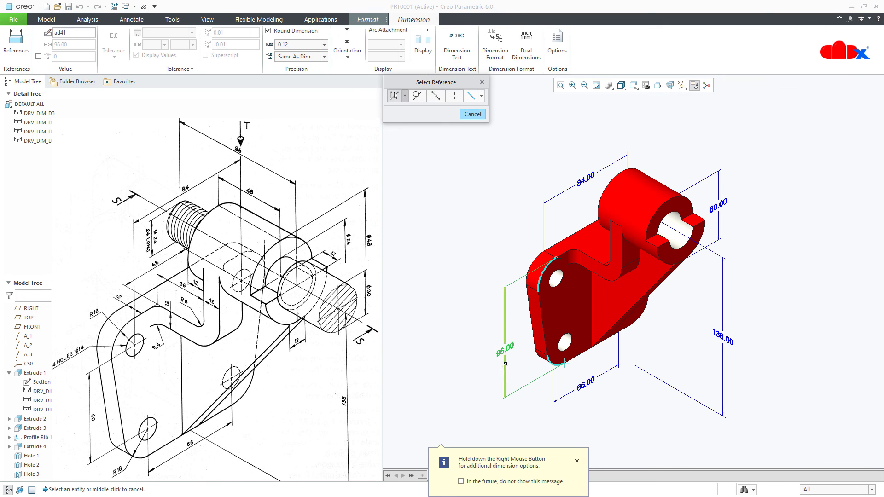
middle_click(524, 416)
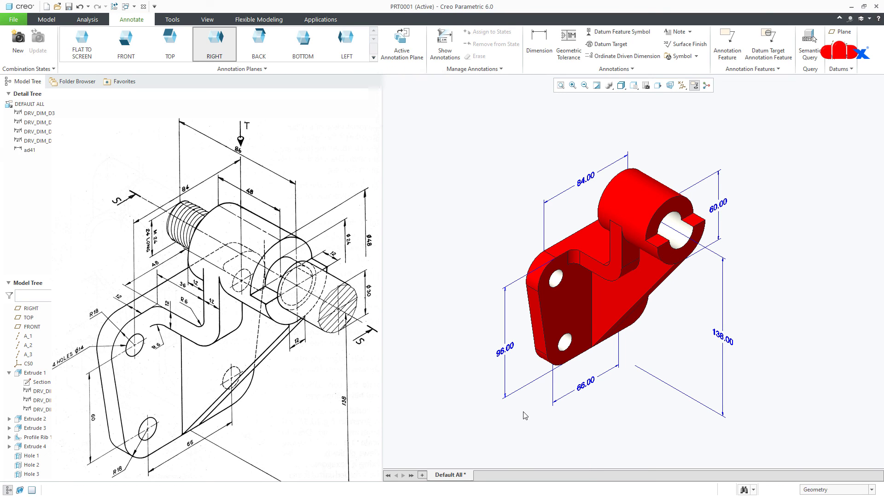